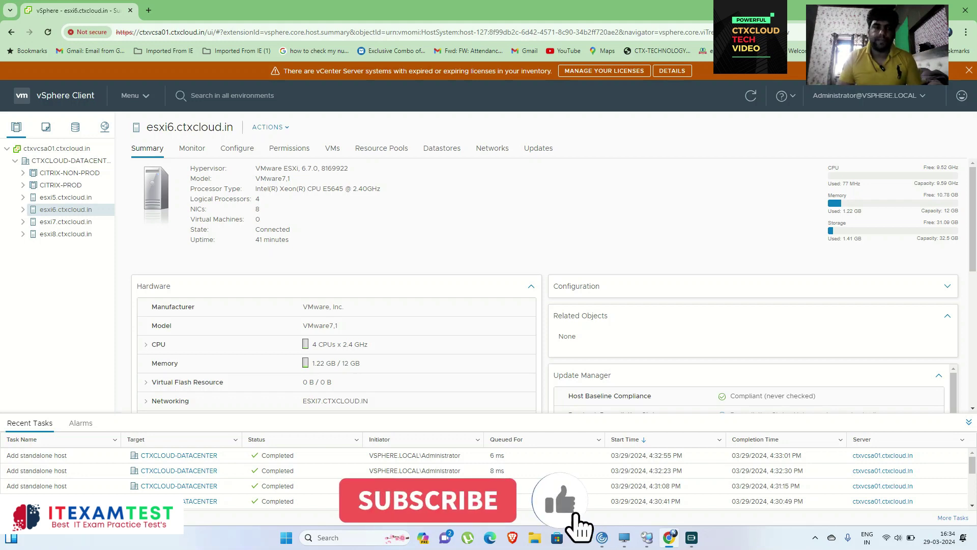
Look through the virtual switches, VMkernel adapters, physical adapters and TCP/IP configuration of host esxi5.ctxcloud.in
{"action": "left_click", "coordinate": [65, 198]}
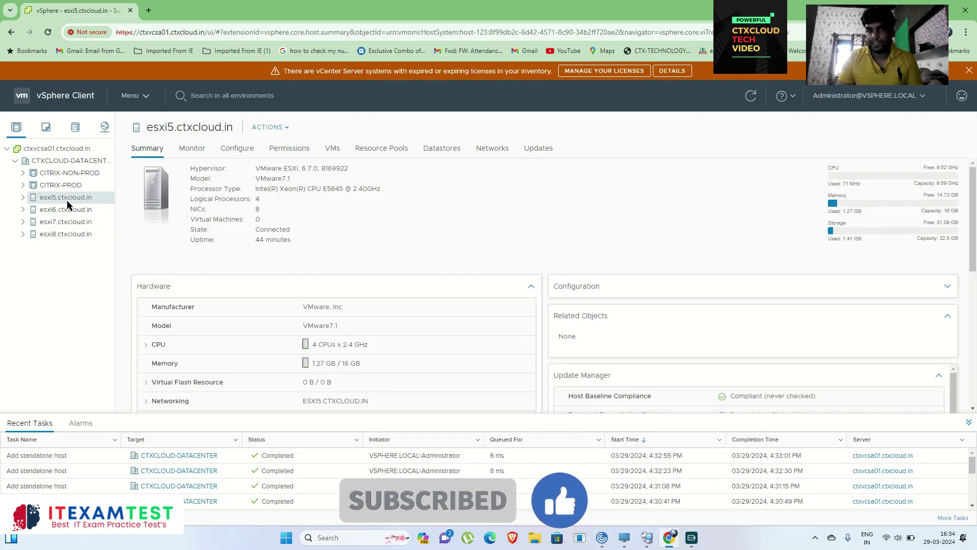
{"action": "left_click", "coordinate": [238, 151]}
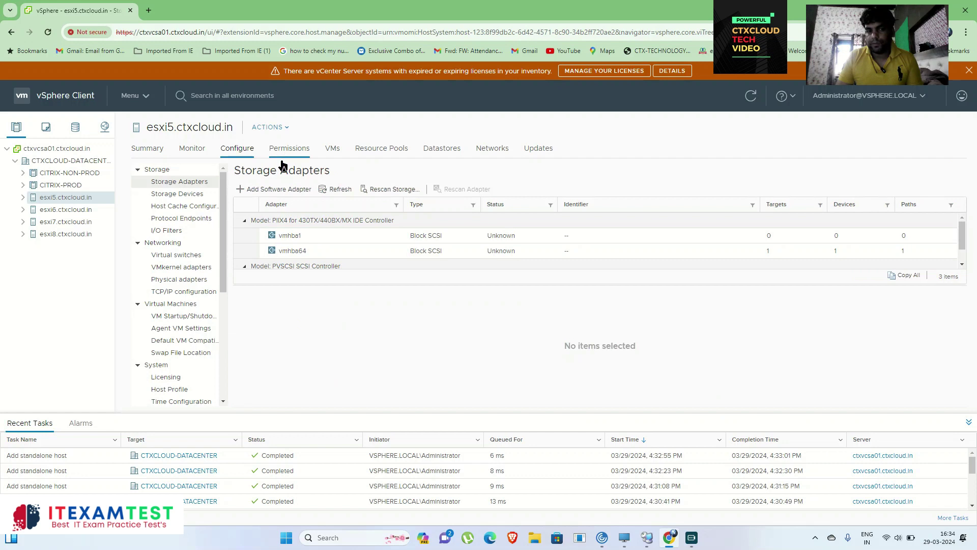
{"action": "left_click", "coordinate": [158, 255]}
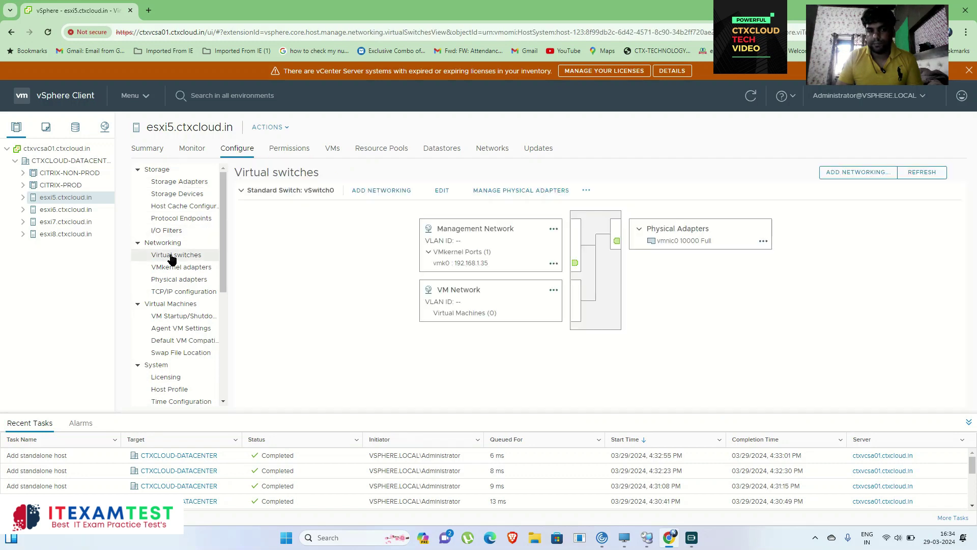
{"action": "left_click", "coordinate": [159, 244]}
{"action": "left_click", "coordinate": [138, 255]}
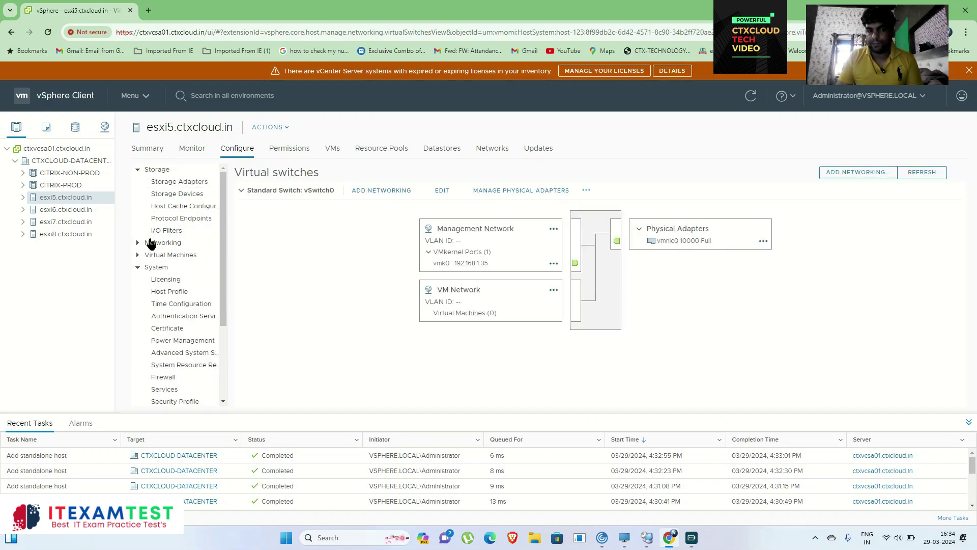
{"action": "left_click", "coordinate": [138, 243]}
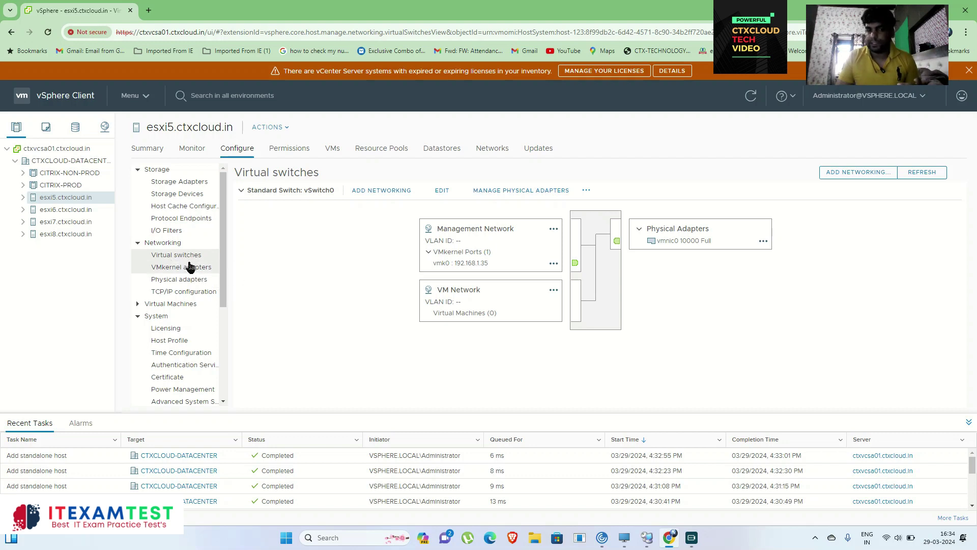
{"action": "left_click", "coordinate": [182, 267]}
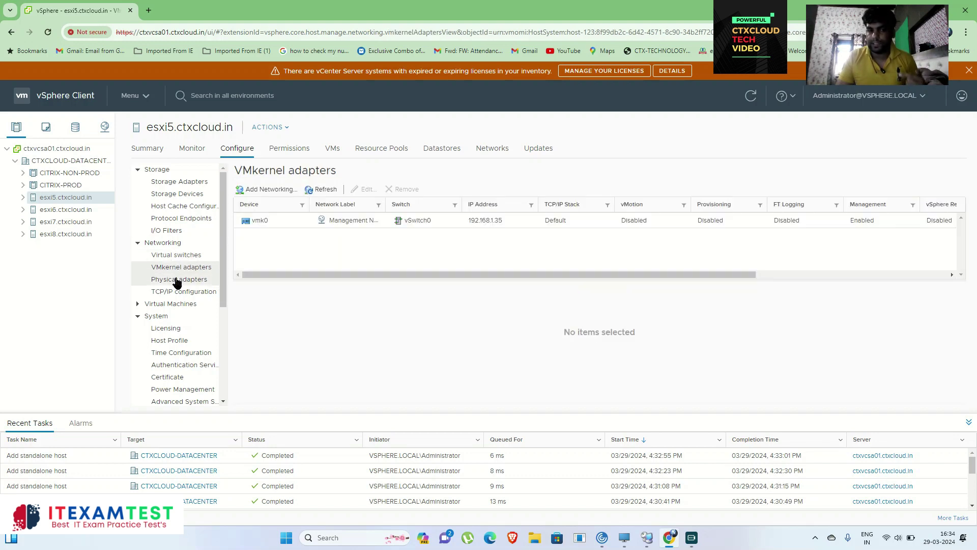
{"action": "left_click", "coordinate": [177, 280]}
{"action": "left_click", "coordinate": [183, 293]}
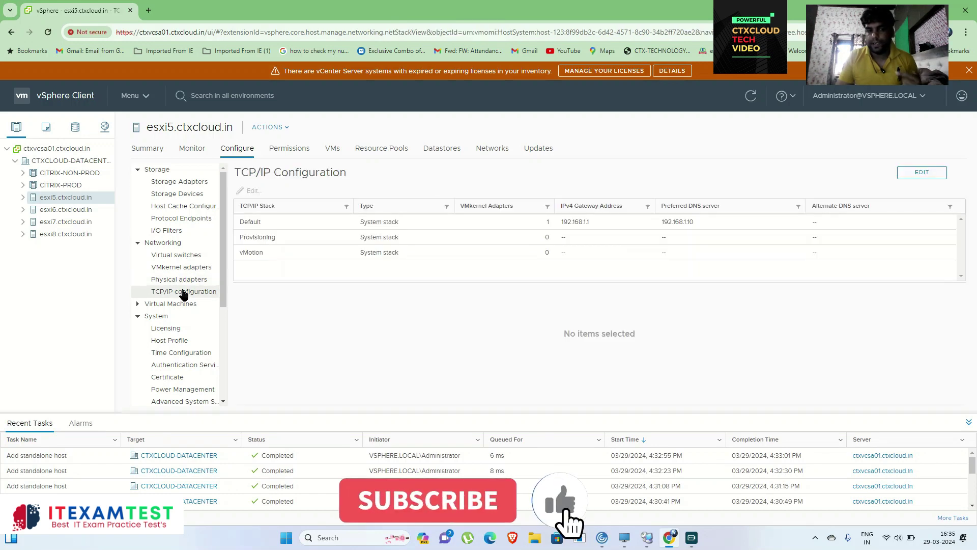
{"action": "left_click", "coordinate": [186, 257]}
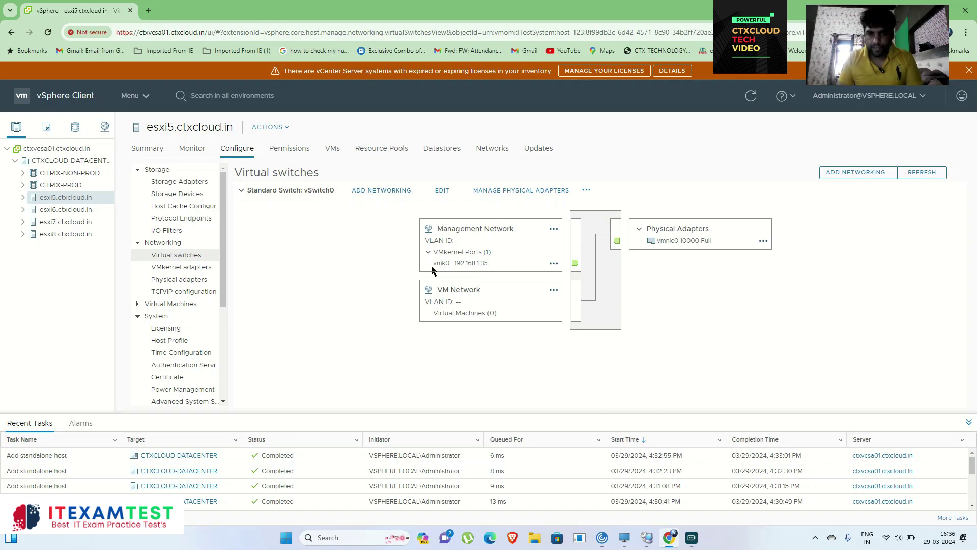
Examine the port groups on vSwitch0, the vmk0 adapter details, and the host's physical adapters and TCP/IP stacks
{"action": "left_click", "coordinate": [438, 232]}
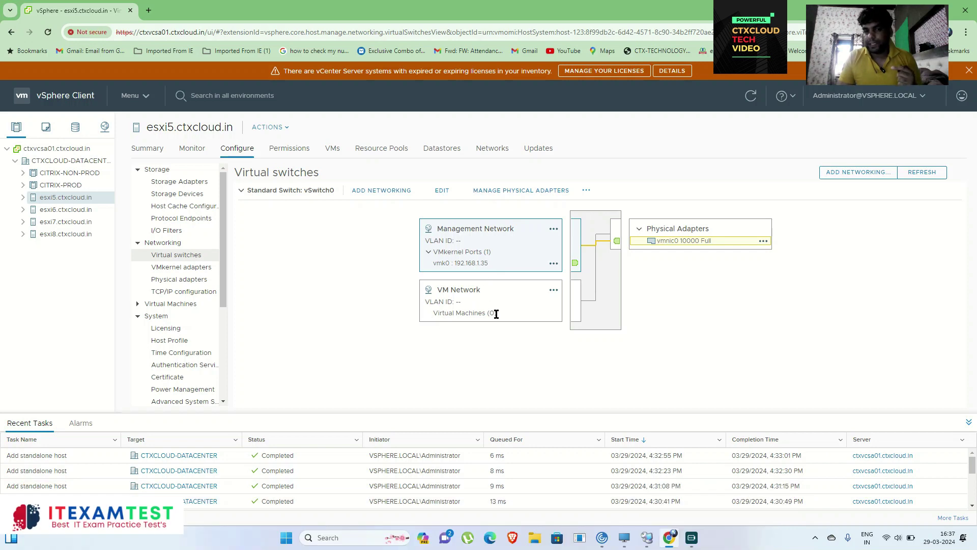
{"action": "triple_click", "coordinate": [446, 312]}
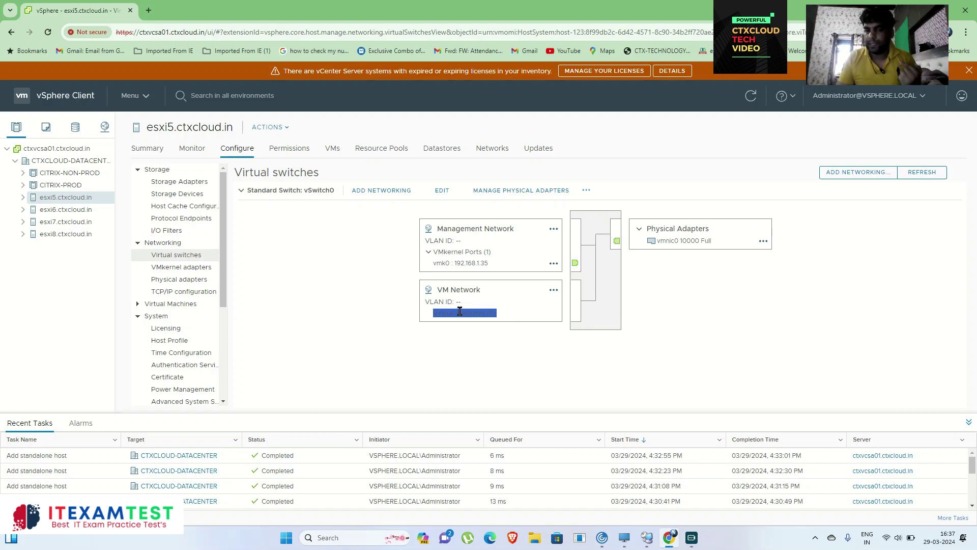
{"action": "left_click", "coordinate": [438, 326]}
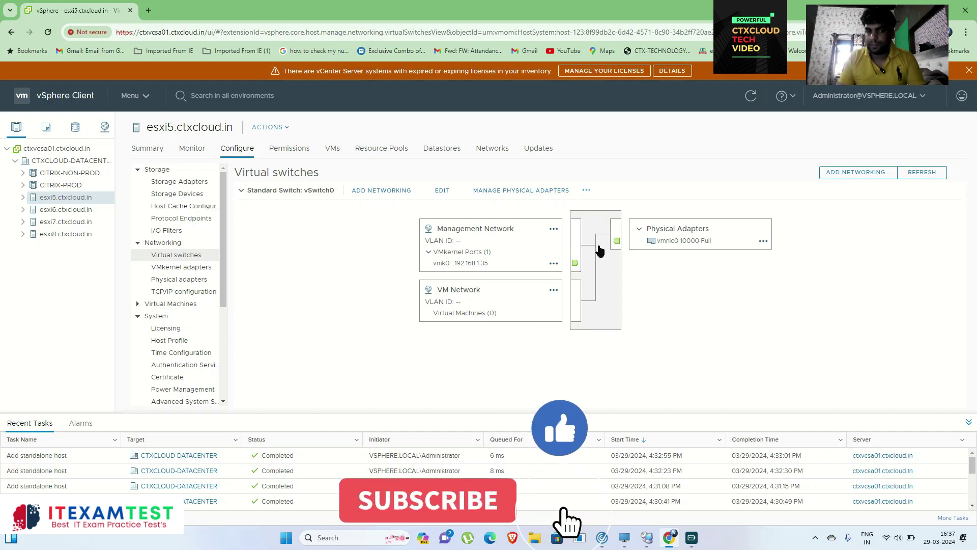
{"action": "left_click", "coordinate": [192, 268]}
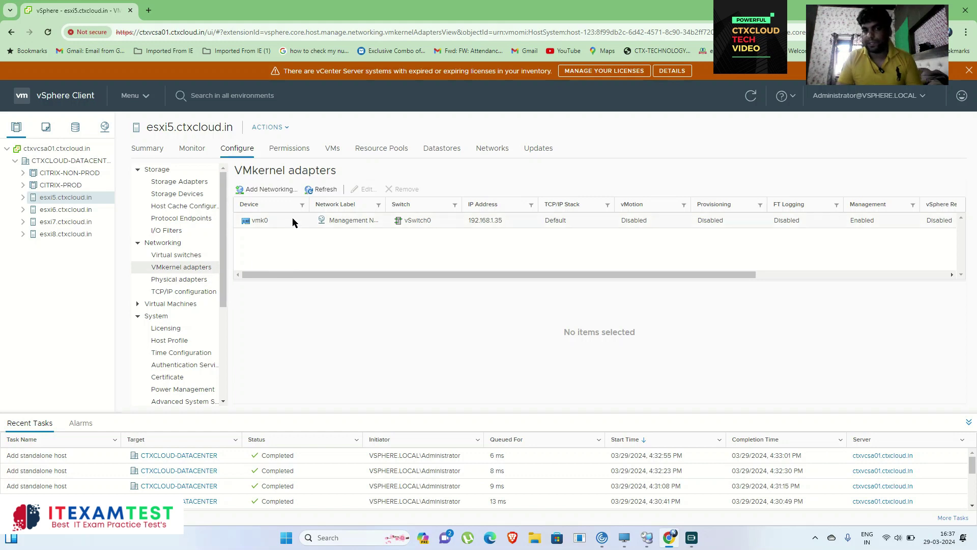
{"action": "left_click", "coordinate": [260, 221]}
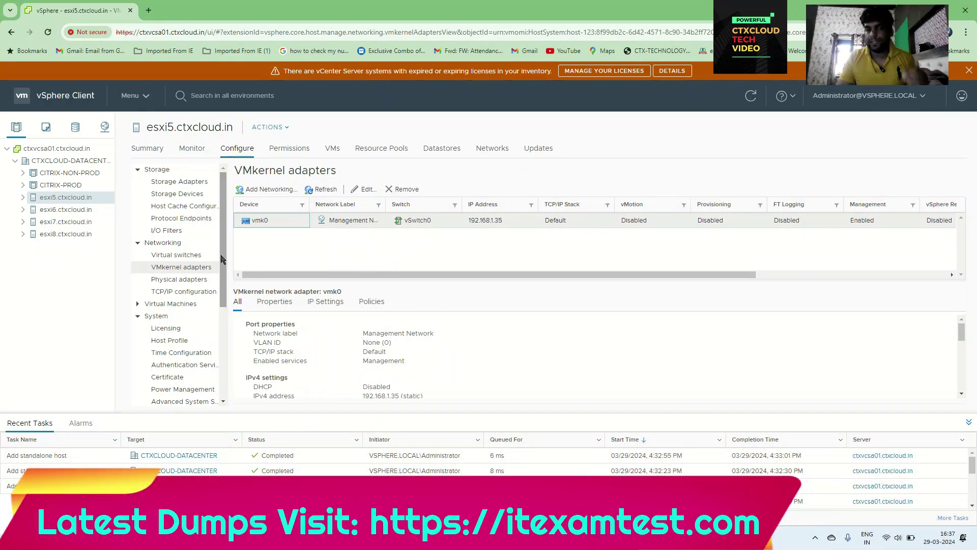
{"action": "left_click", "coordinate": [195, 279]}
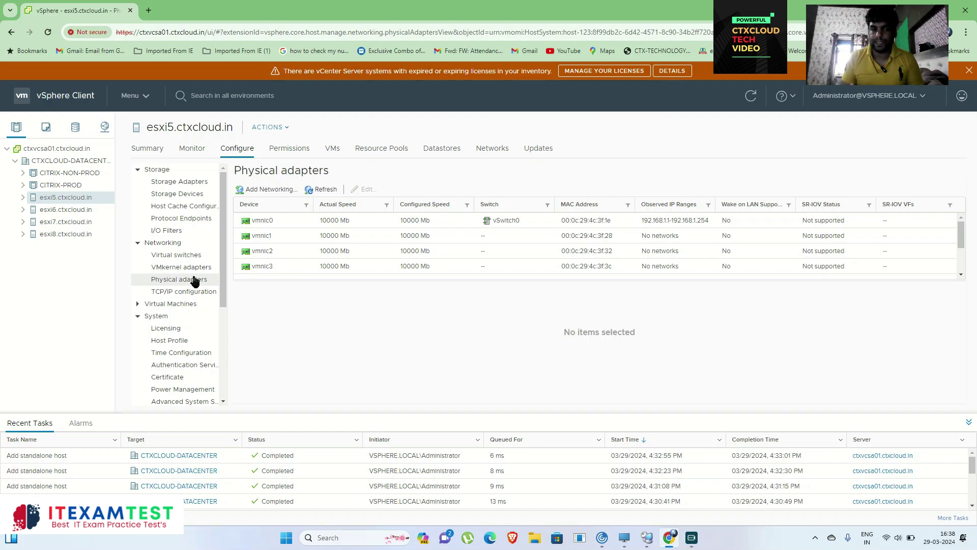
{"action": "left_click", "coordinate": [186, 291]}
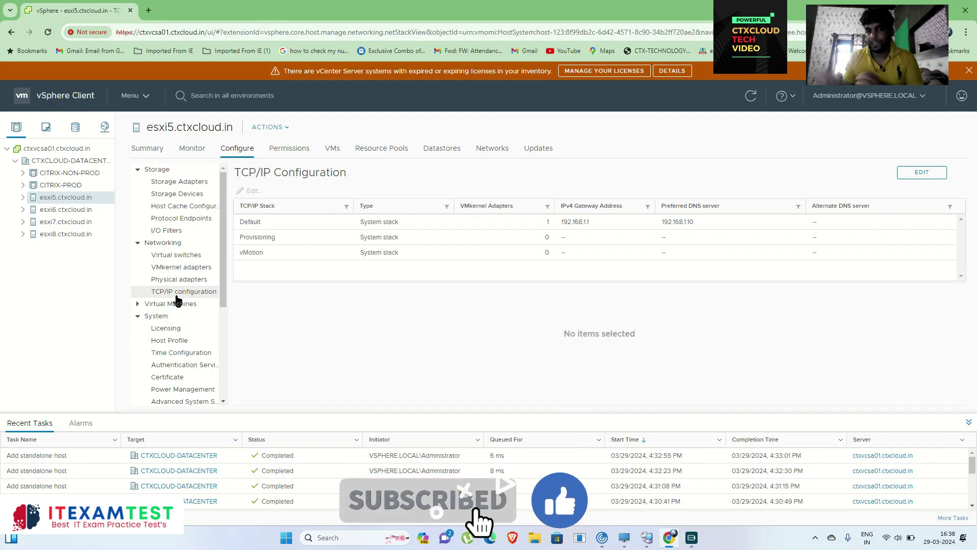
{"action": "left_click", "coordinate": [183, 256]}
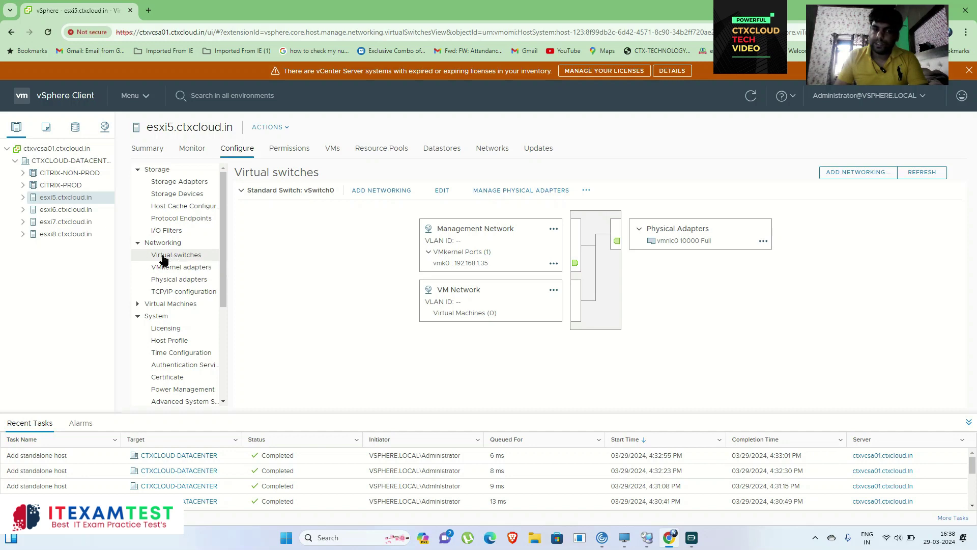
Preview the connection types offered for adding networking, and check the host's storage devices and storage adapters
{"action": "left_click", "coordinate": [843, 179]}
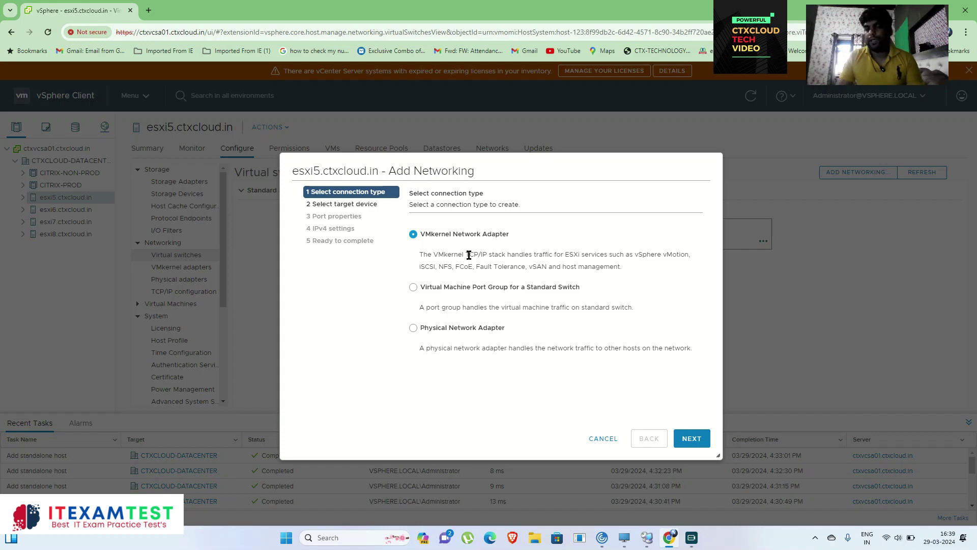
{"action": "key", "text": "Escape"}
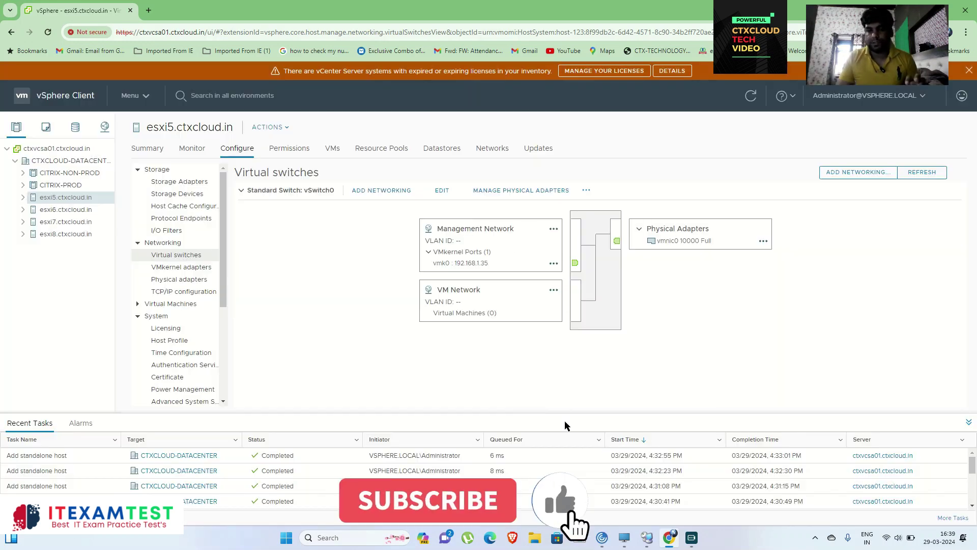
{"action": "left_click", "coordinate": [177, 193]}
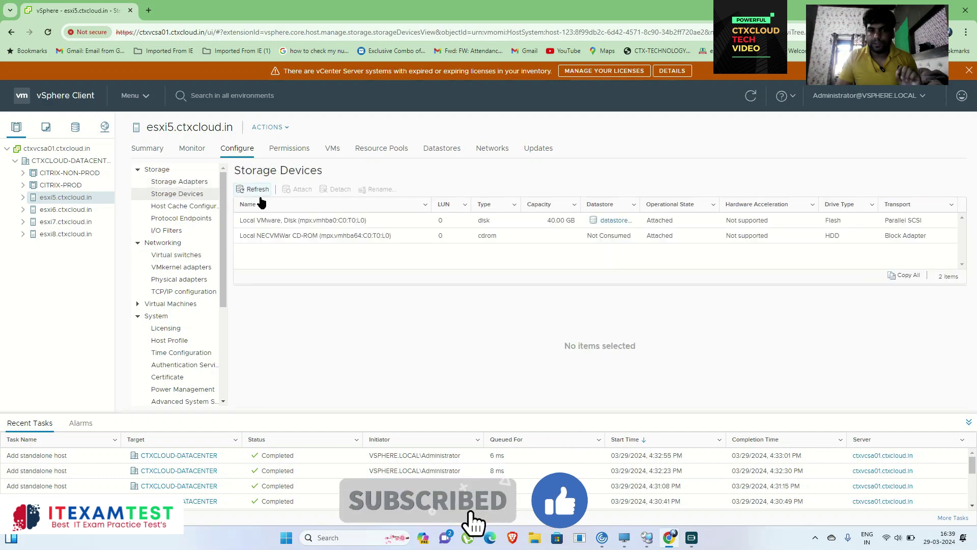
{"action": "left_click", "coordinate": [182, 181]}
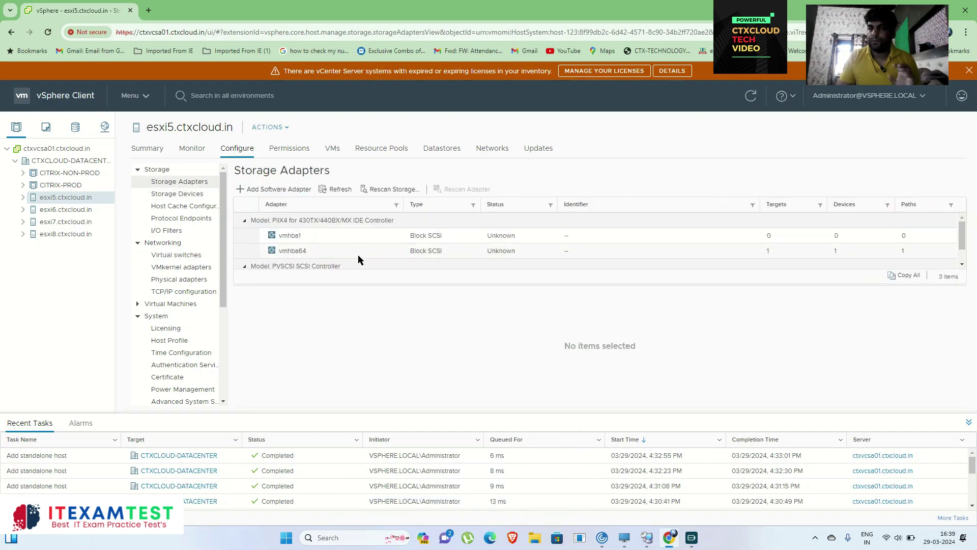
Start adding a VMkernel network adapter to host esxi5.ctxcloud.in with a new standard switch as its target device
{"action": "left_click", "coordinate": [176, 254]}
{"action": "left_click", "coordinate": [855, 172]}
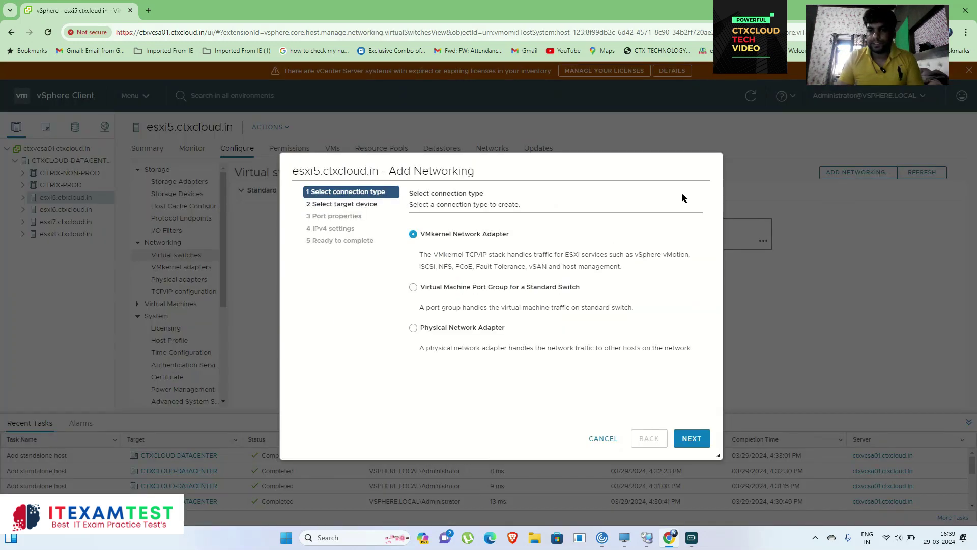
{"action": "left_click", "coordinate": [691, 438]}
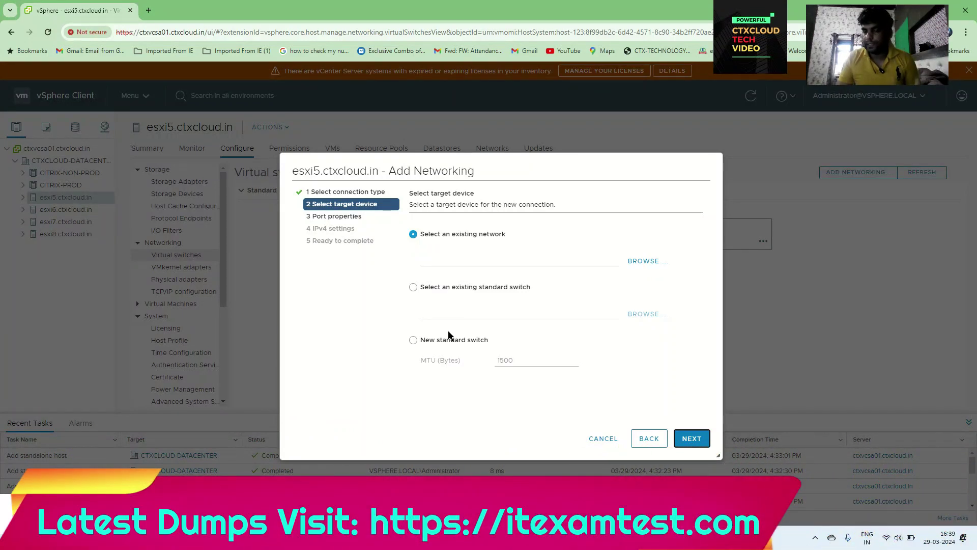
{"action": "left_click", "coordinate": [449, 344]}
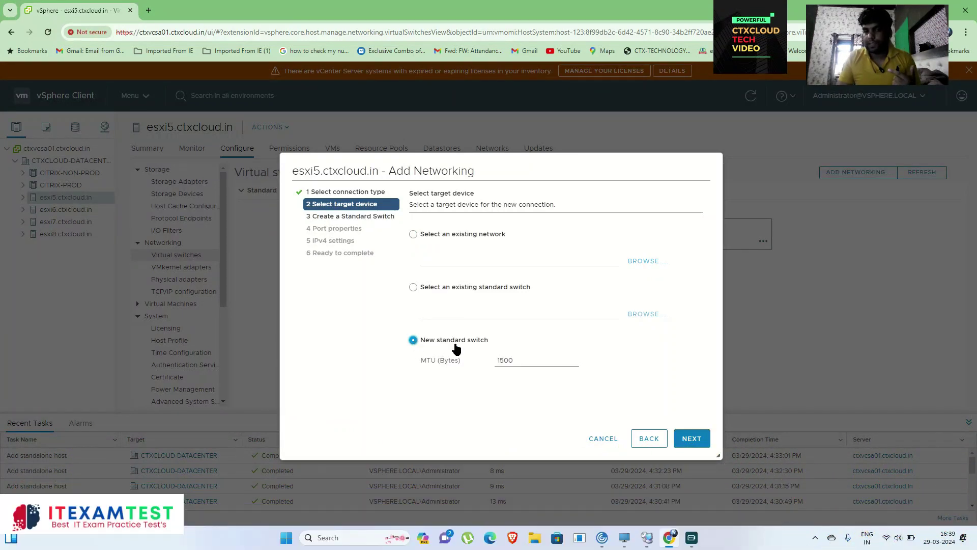
{"action": "left_click", "coordinate": [688, 438]}
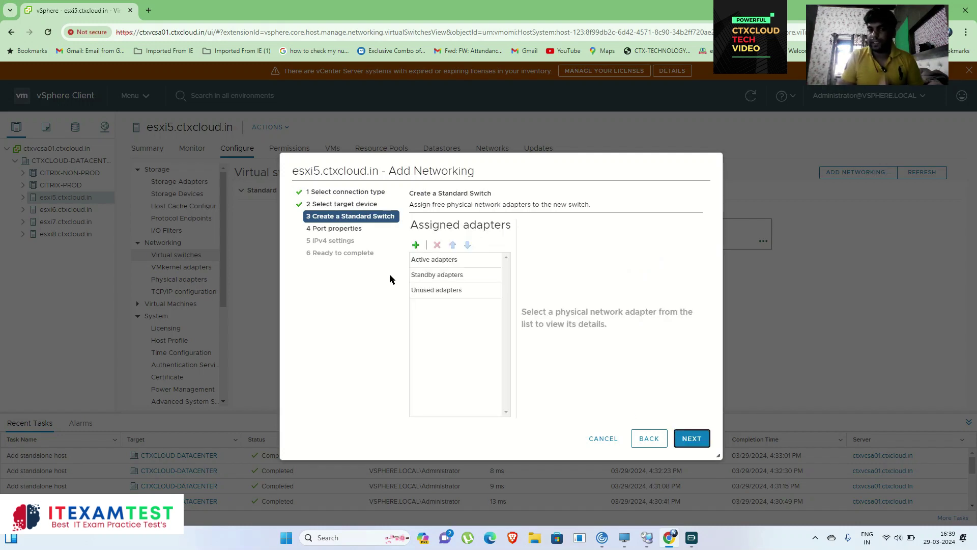
Assign physical adapter vmnic2 as an active adapter of the new standard switch
{"action": "left_click", "coordinate": [416, 245]}
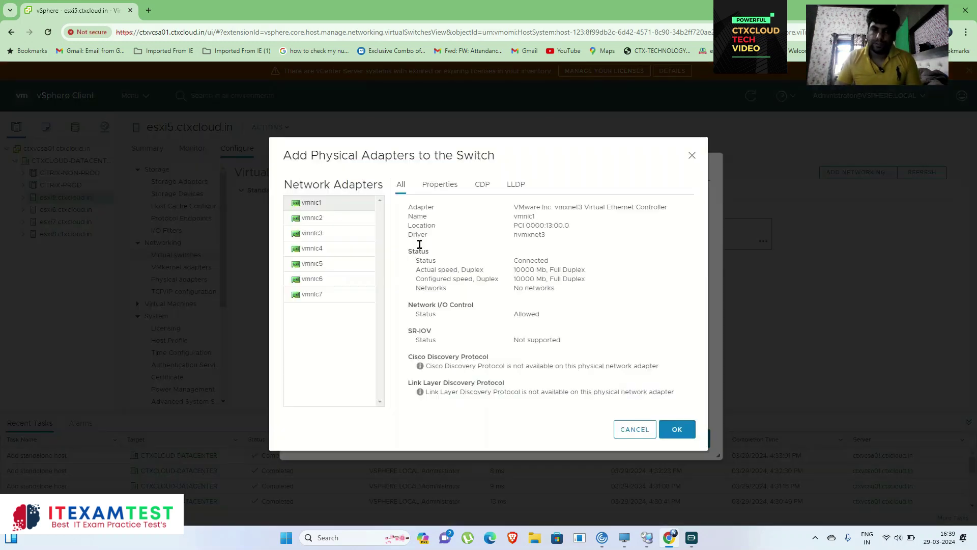
{"action": "left_click", "coordinate": [320, 220]}
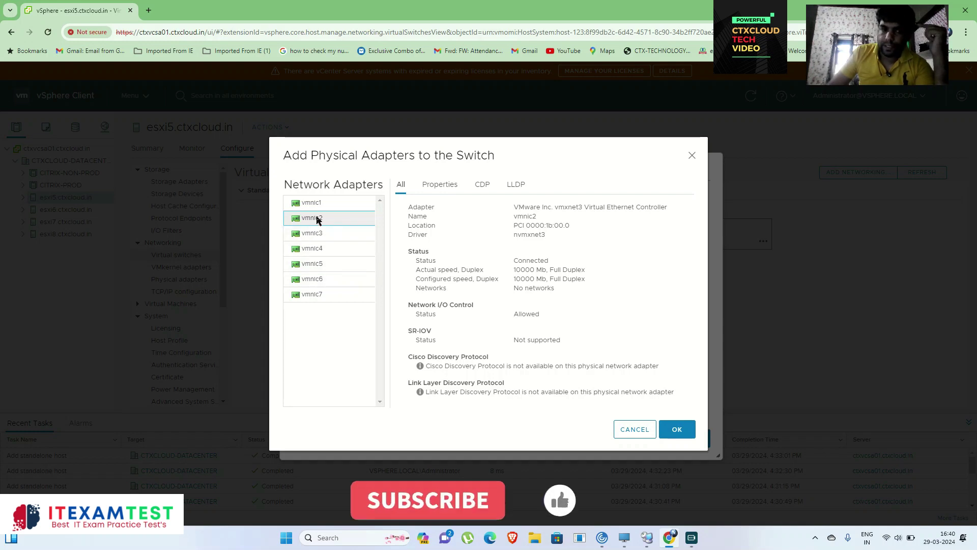
{"action": "left_click", "coordinate": [676, 429]}
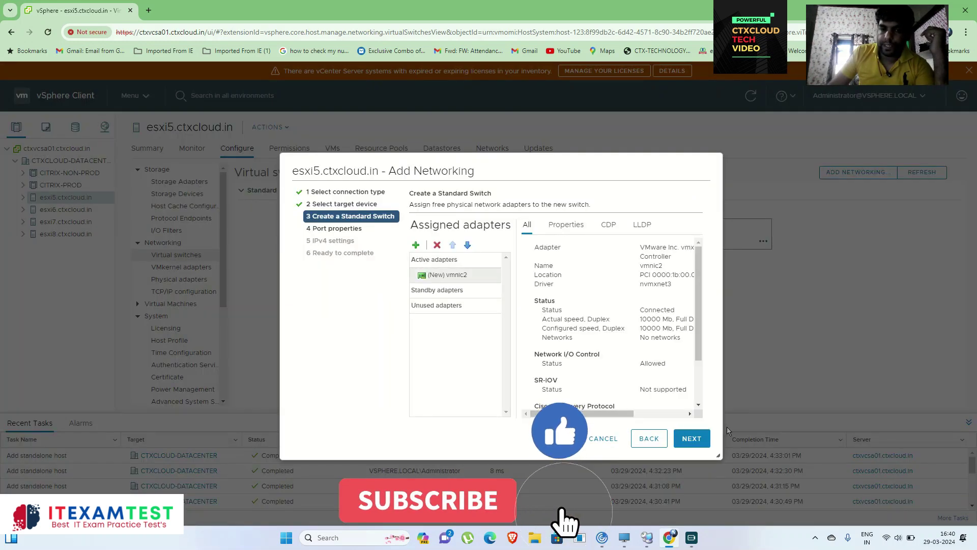
{"action": "left_click", "coordinate": [692, 438]}
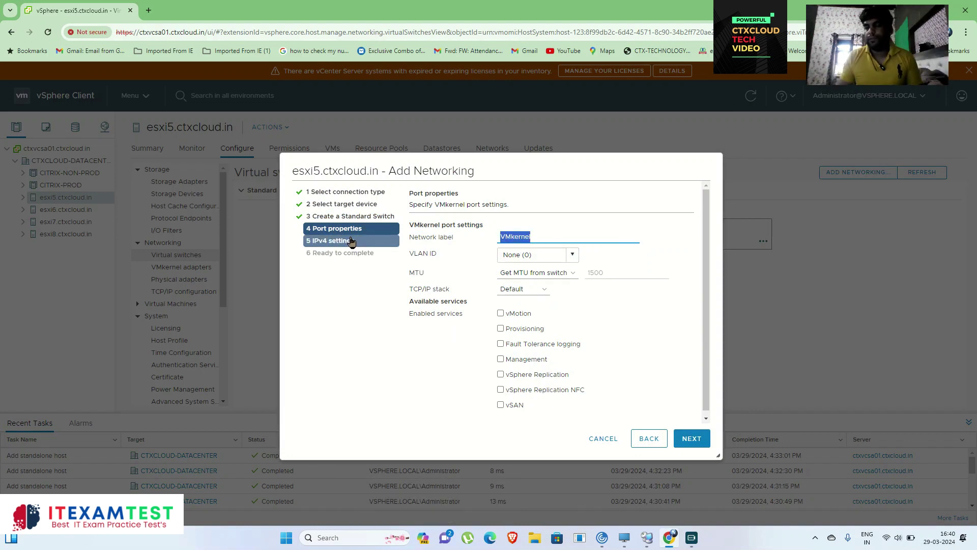
Set the VMkernel port's network label to Storage and enable the Provisioning service
{"action": "key", "text": "BackSpace"}
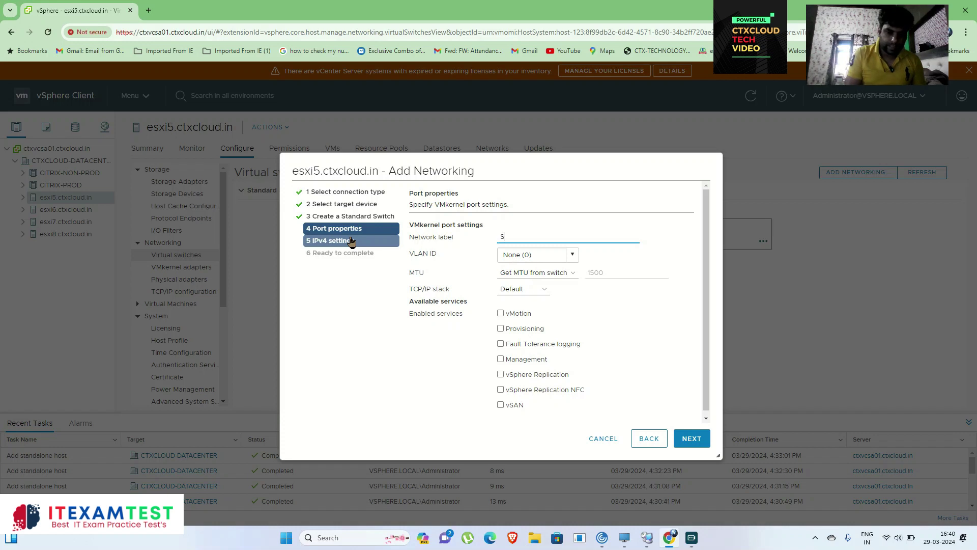
{"action": "type", "text": "Storage"}
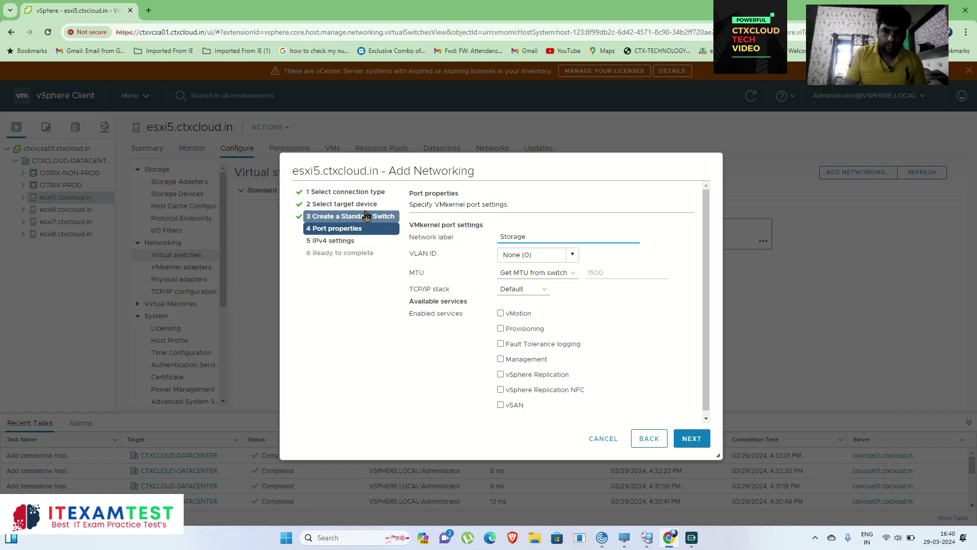
{"action": "left_click", "coordinate": [501, 328]}
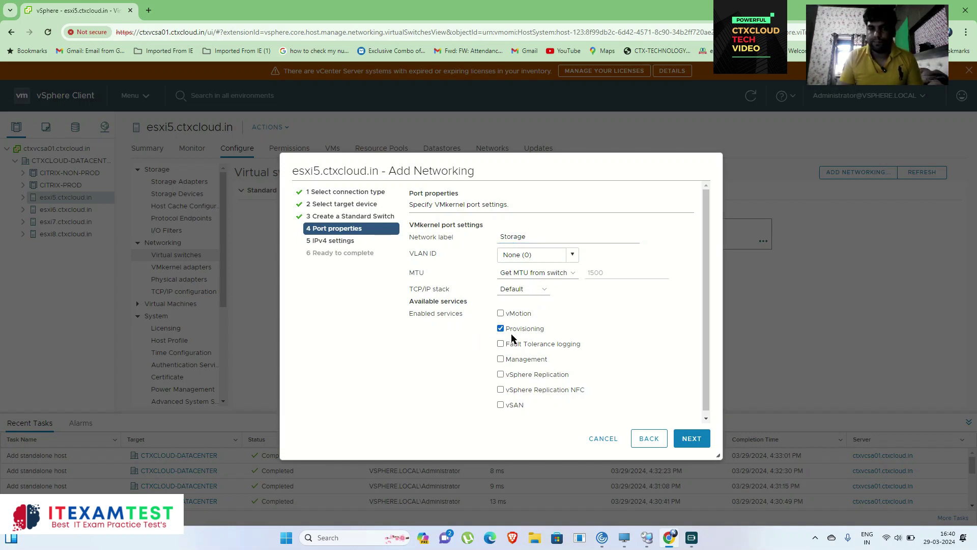
{"action": "left_click", "coordinate": [697, 438]}
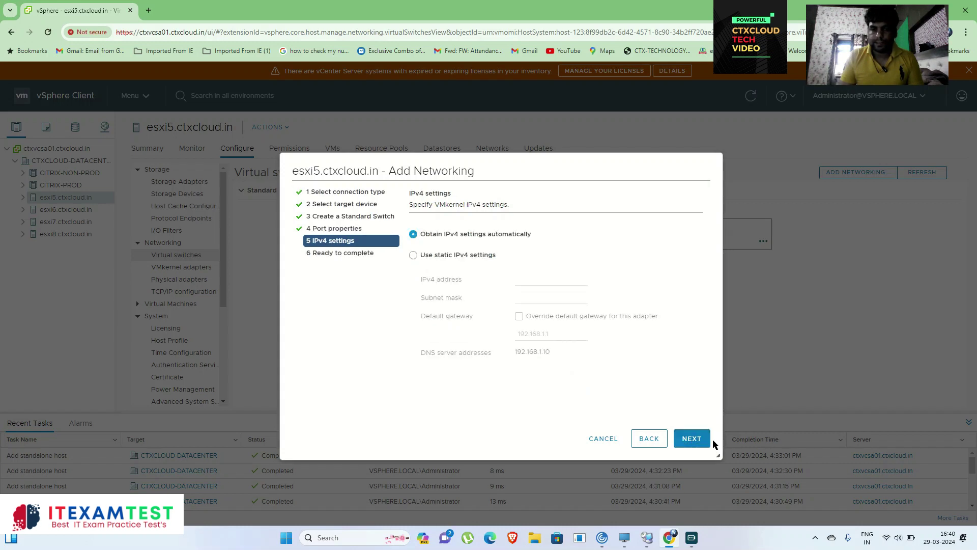
Give the VMkernel port static IPv4 address 192.168.1.45, mask 255.255.255.0 and overridden gateway 192.168.1.1, and finish adding the networking
{"action": "left_click", "coordinate": [412, 255]}
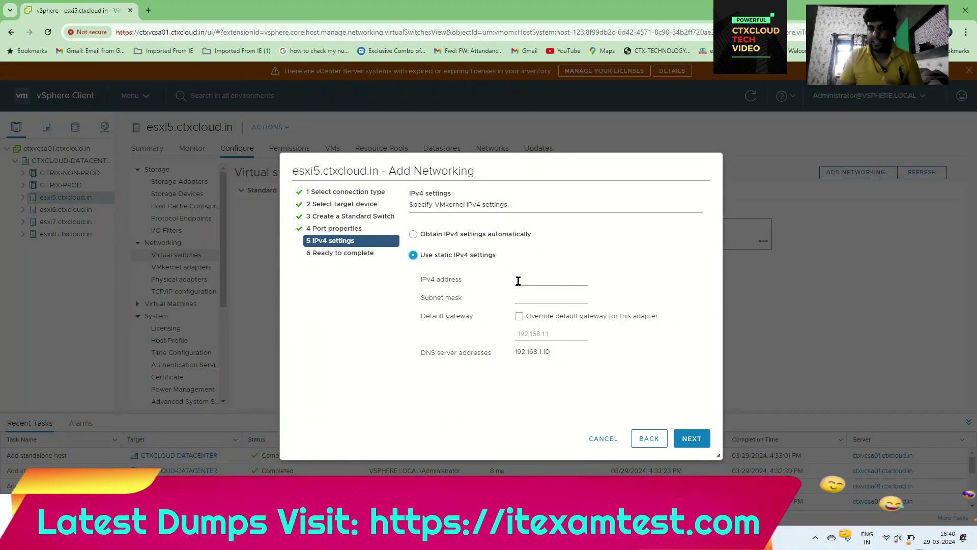
{"action": "left_click", "coordinate": [518, 281]}
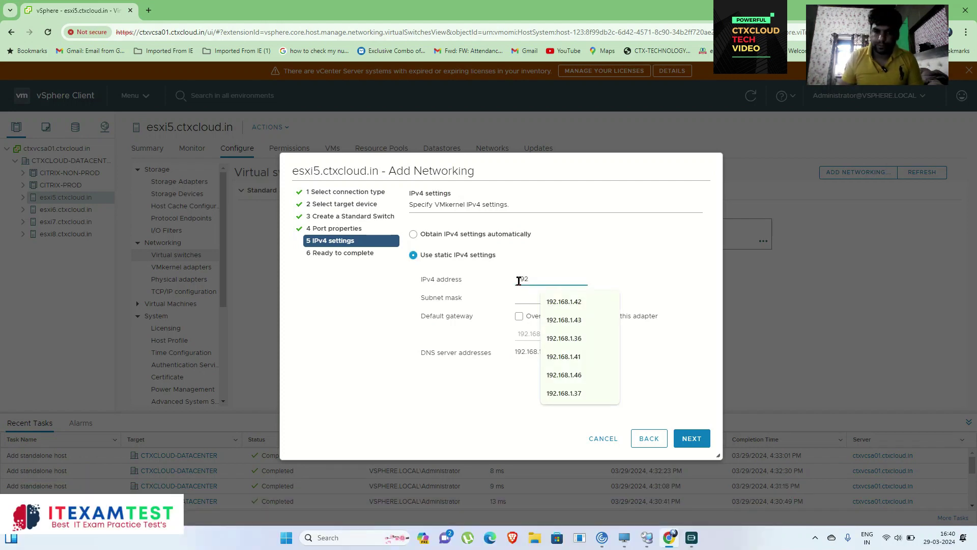
{"action": "type", "text": "192.168.1."}
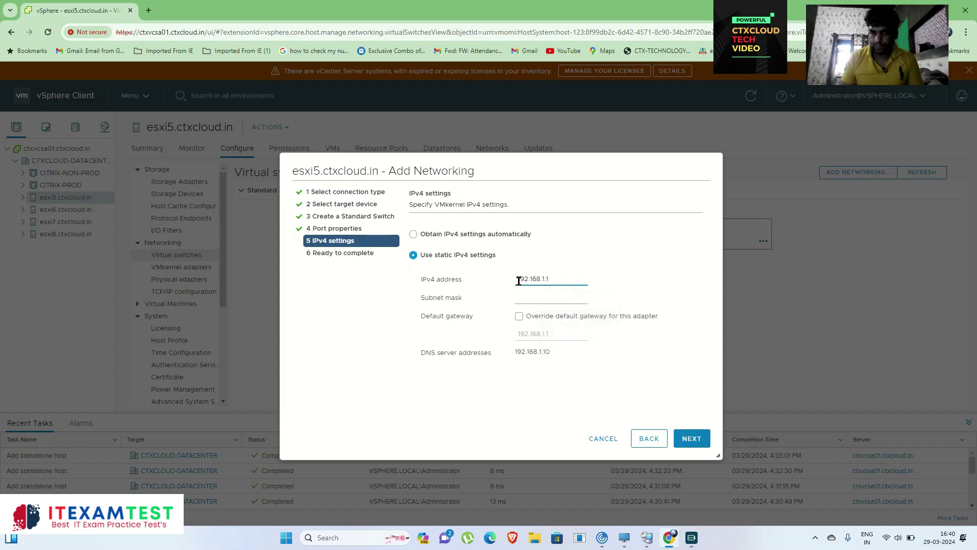
{"action": "type", "text": "45"}
{"action": "left_click", "coordinate": [548, 297]}
{"action": "left_click", "coordinate": [559, 319]}
{"action": "left_click", "coordinate": [519, 317]}
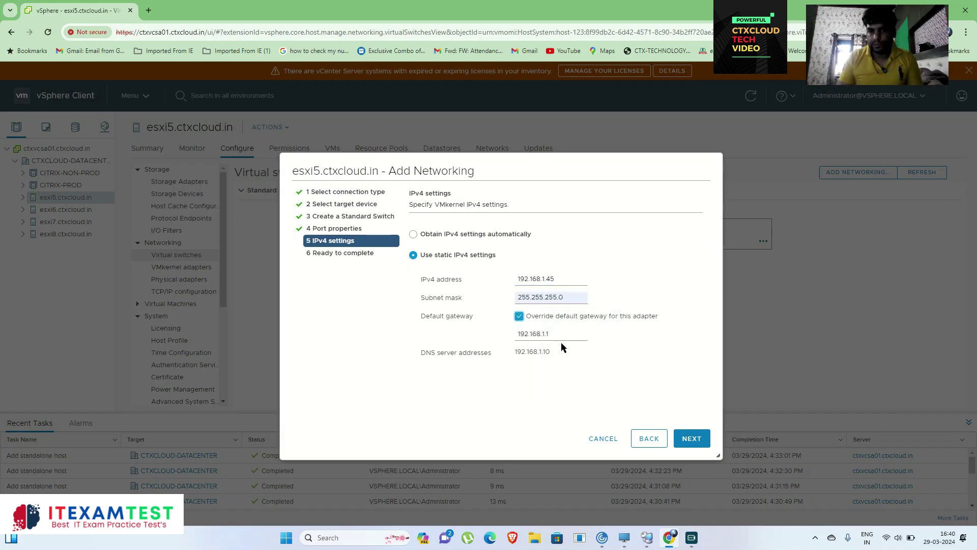
{"action": "left_click", "coordinate": [691, 440]}
{"action": "left_click", "coordinate": [691, 441]}
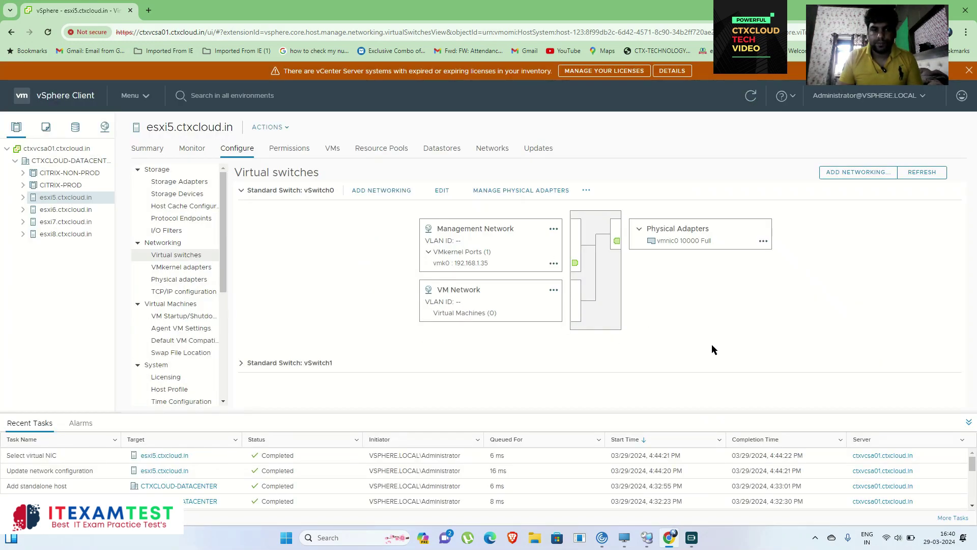
Review vSwitch0 and vSwitch1 on the host, checking the Storage port group and its physical adapter
{"action": "left_click", "coordinate": [241, 191]}
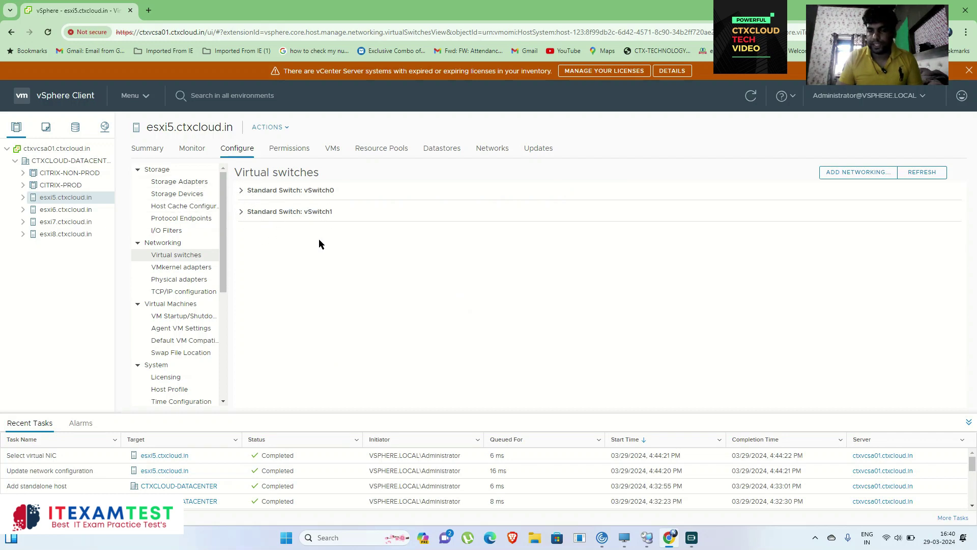
{"action": "left_click", "coordinate": [241, 190]}
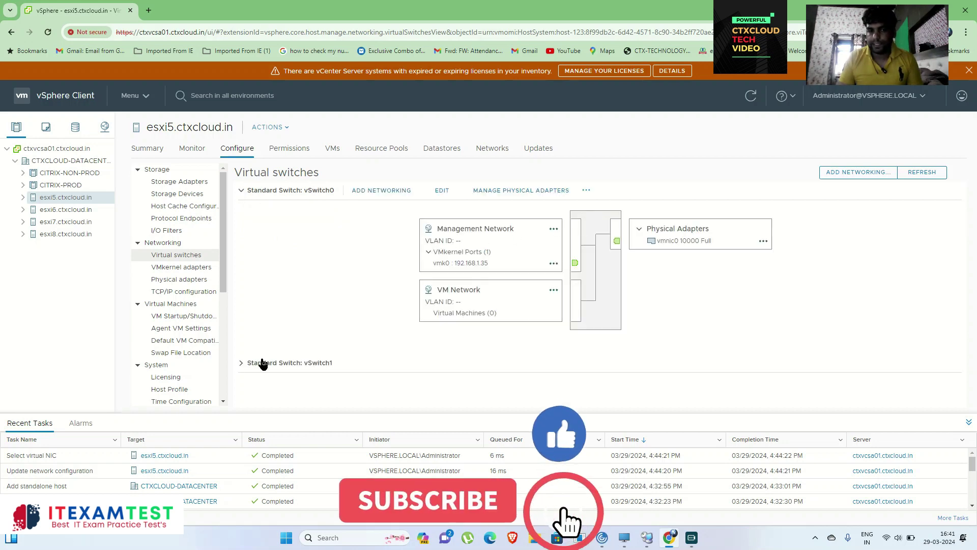
{"action": "left_click", "coordinate": [241, 362]}
{"action": "scroll", "coordinate": [393, 308], "scroll_direction": "down", "scroll_amount": 2}
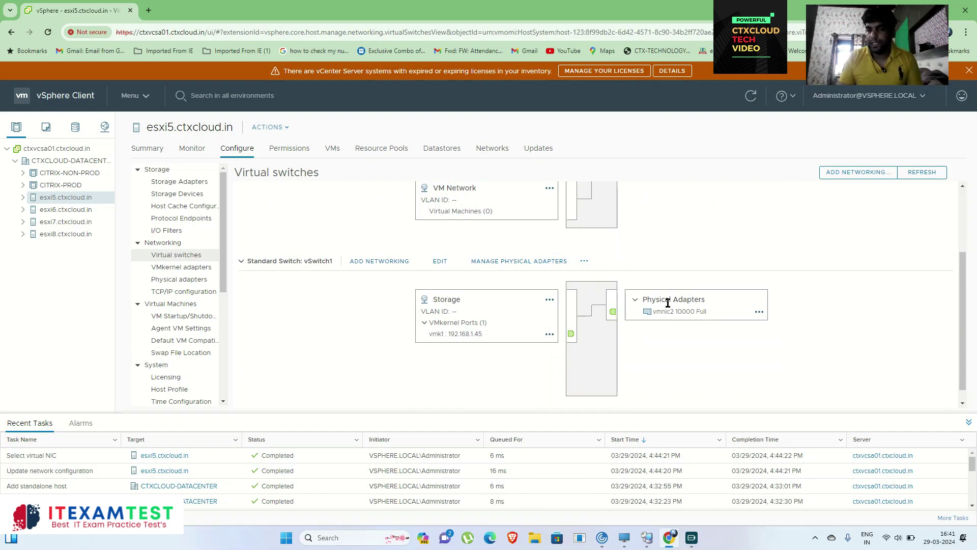
{"action": "left_click_drag", "start_coordinate": [653, 300], "coordinate": [711, 306]}
{"action": "left_click", "coordinate": [698, 326]}
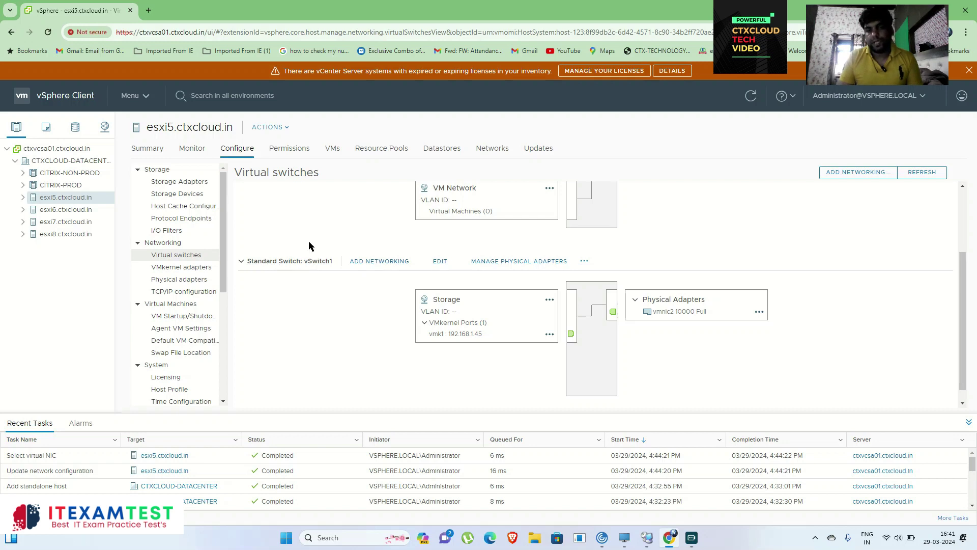
Add a software iSCSI adapter to the storage adapters of host esxi5.ctxcloud.in
{"action": "left_click", "coordinate": [170, 182]}
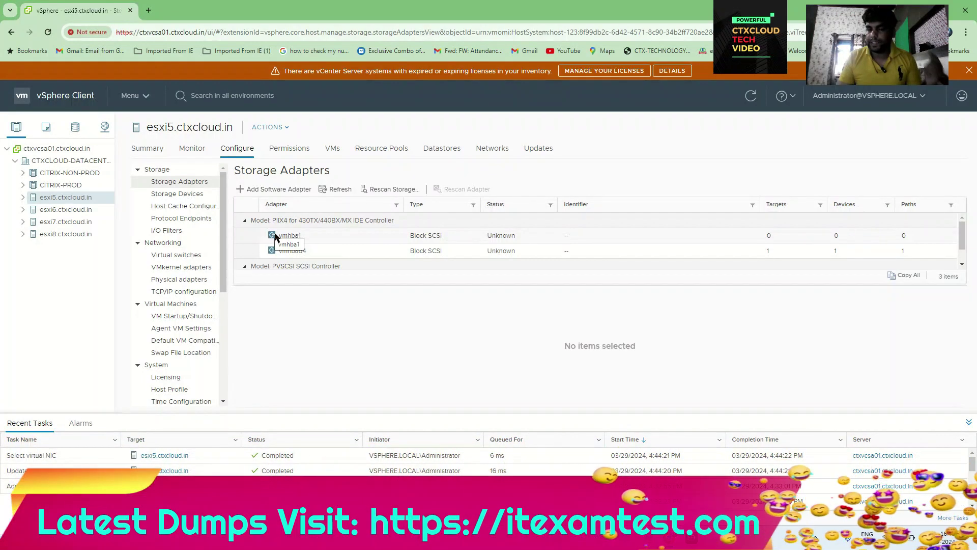
{"action": "left_click", "coordinate": [278, 191]}
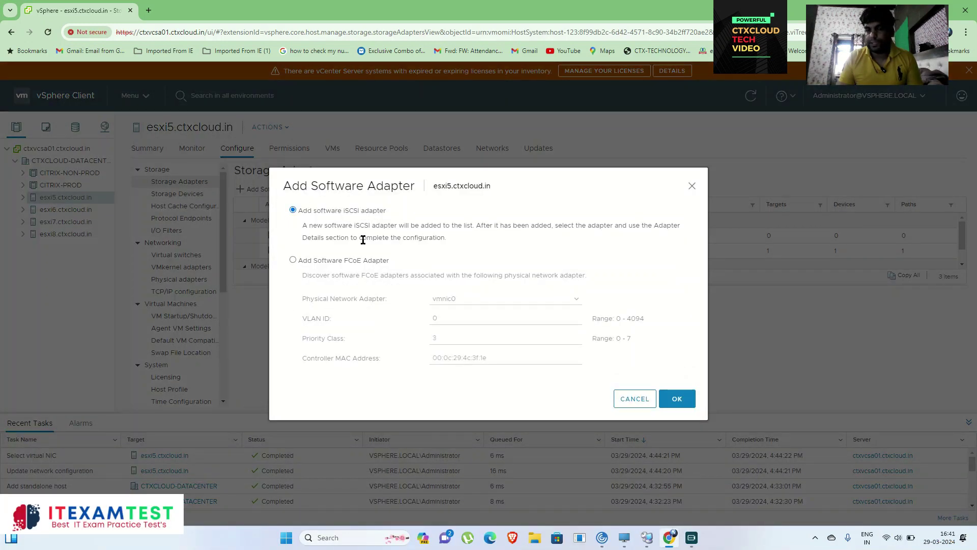
{"action": "left_click", "coordinate": [675, 397]}
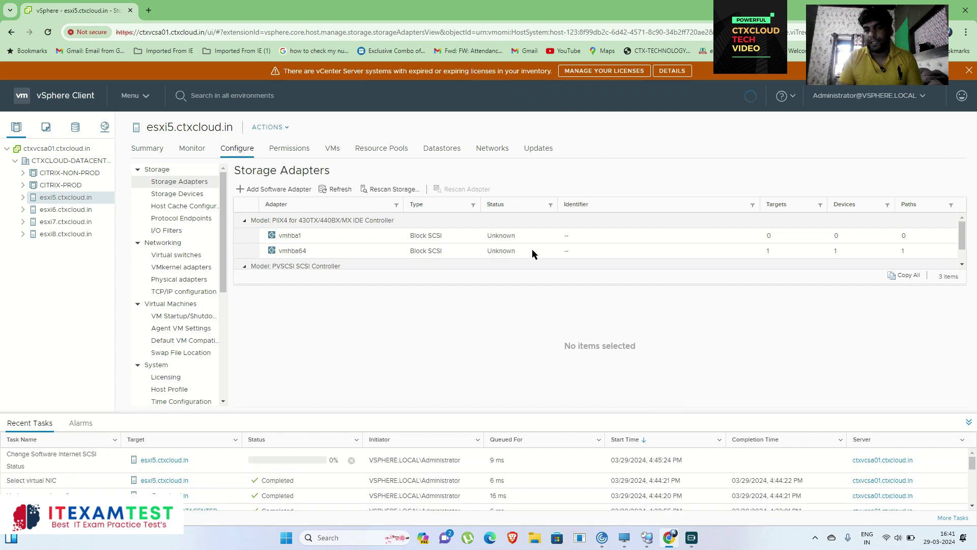
{"action": "scroll", "coordinate": [555, 250], "scroll_direction": "down", "scroll_amount": 1}
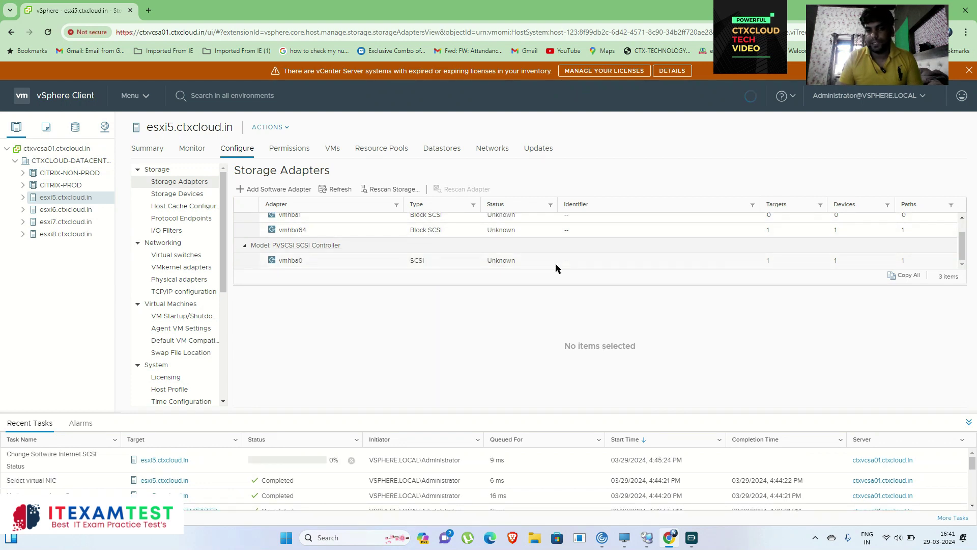
{"action": "left_click", "coordinate": [373, 263]}
{"action": "scroll", "coordinate": [457, 258], "scroll_direction": "up", "scroll_amount": 1}
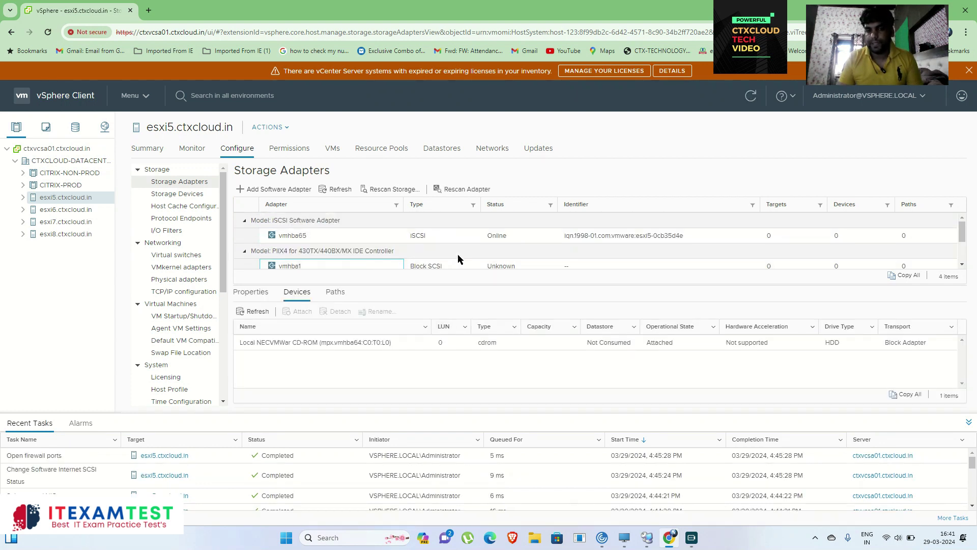
Bind the iSCSI software adapter vmhba65 to VMkernel adapter vmk1 of the Storage port group on vSwitch1
{"action": "left_click", "coordinate": [570, 237]}
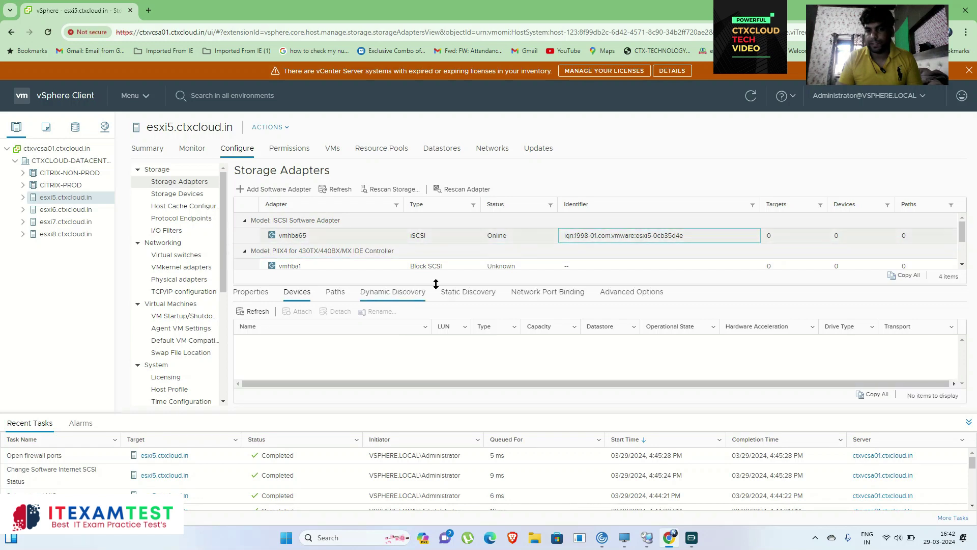
{"action": "left_click", "coordinate": [343, 237]}
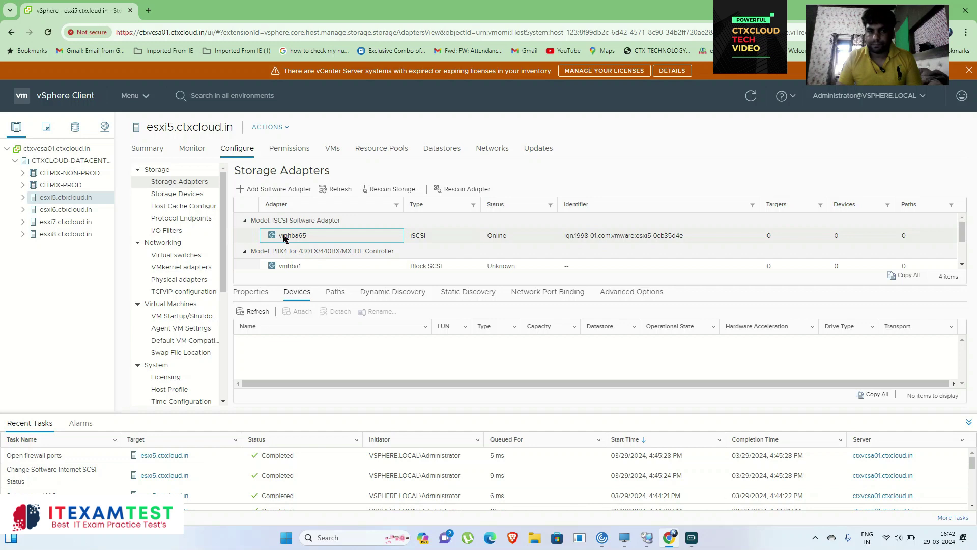
{"action": "left_click", "coordinate": [585, 239]}
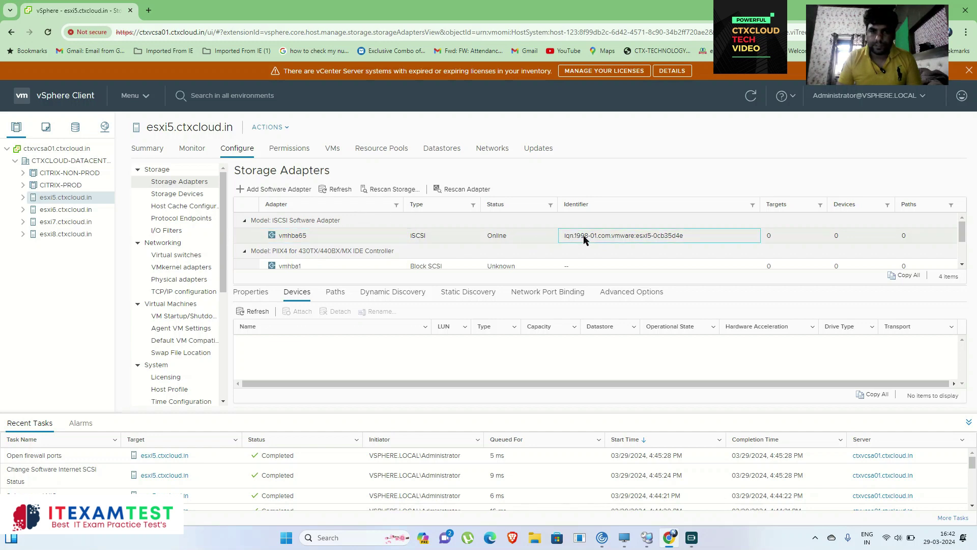
{"action": "left_click", "coordinate": [539, 297]}
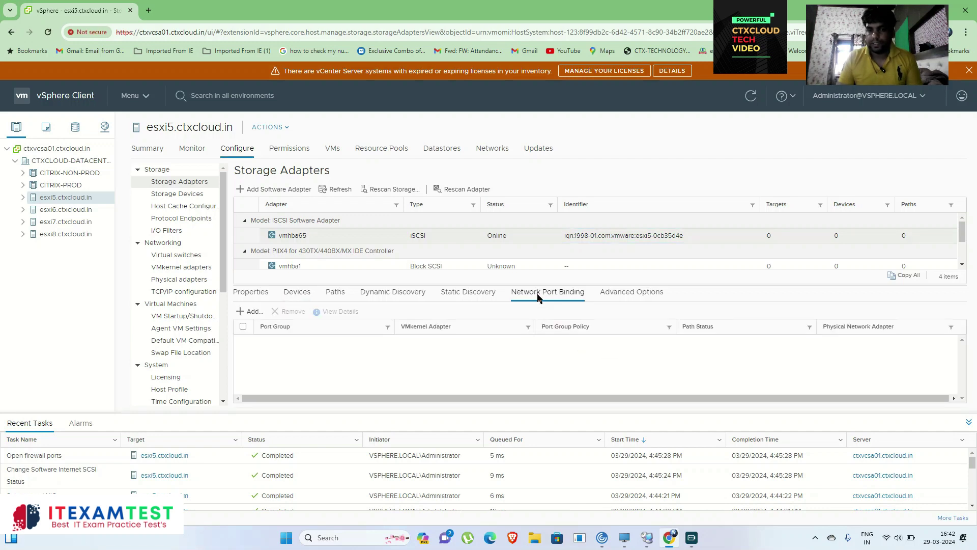
{"action": "left_click", "coordinate": [256, 311]}
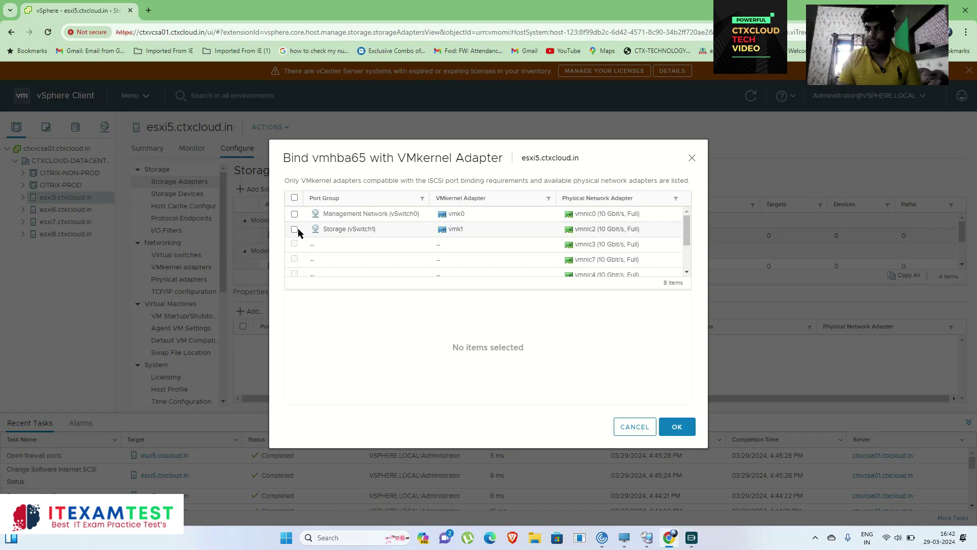
{"action": "left_click", "coordinate": [297, 228]}
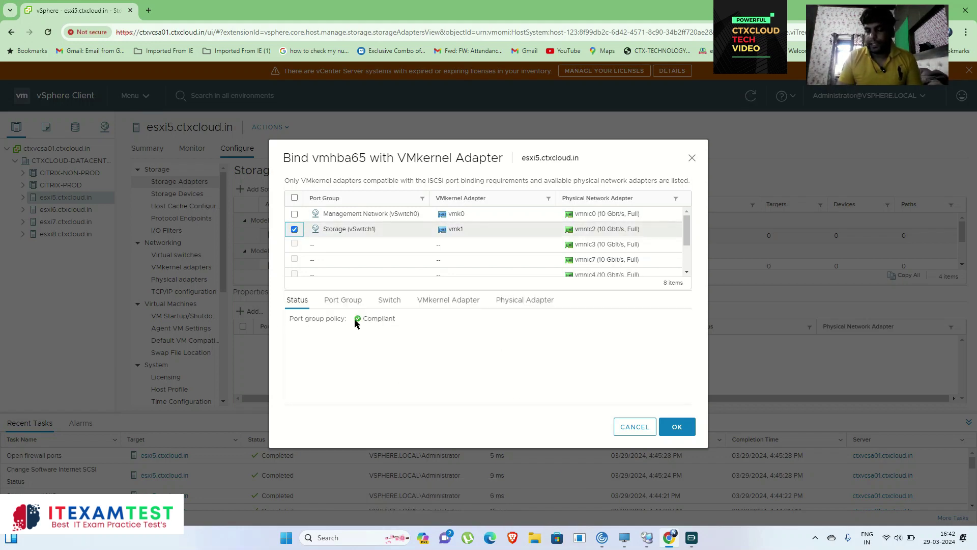
{"action": "left_click", "coordinate": [677, 427]}
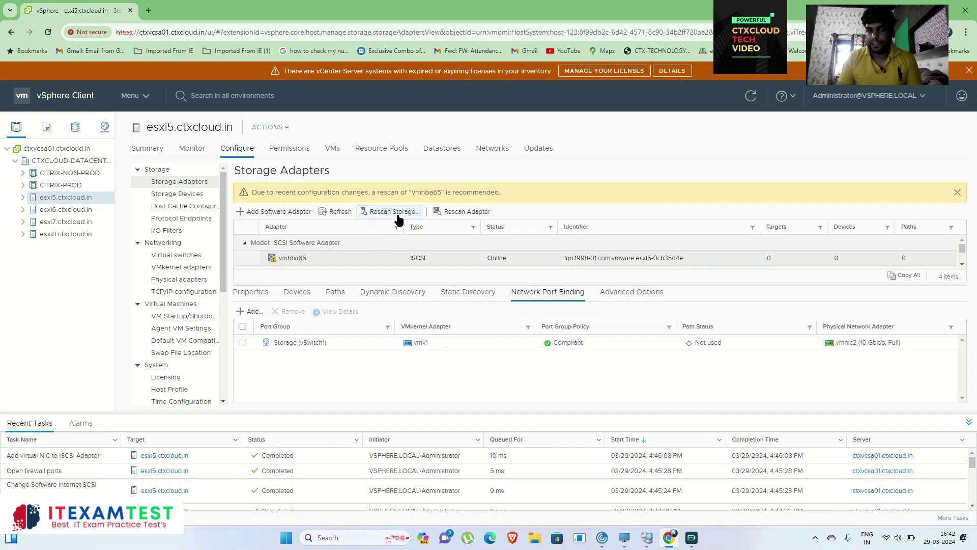
Rescan the host's storage for new devices and VMFS volumes, and check the storage devices
{"action": "left_click", "coordinate": [398, 216]}
{"action": "left_click", "coordinate": [607, 357]}
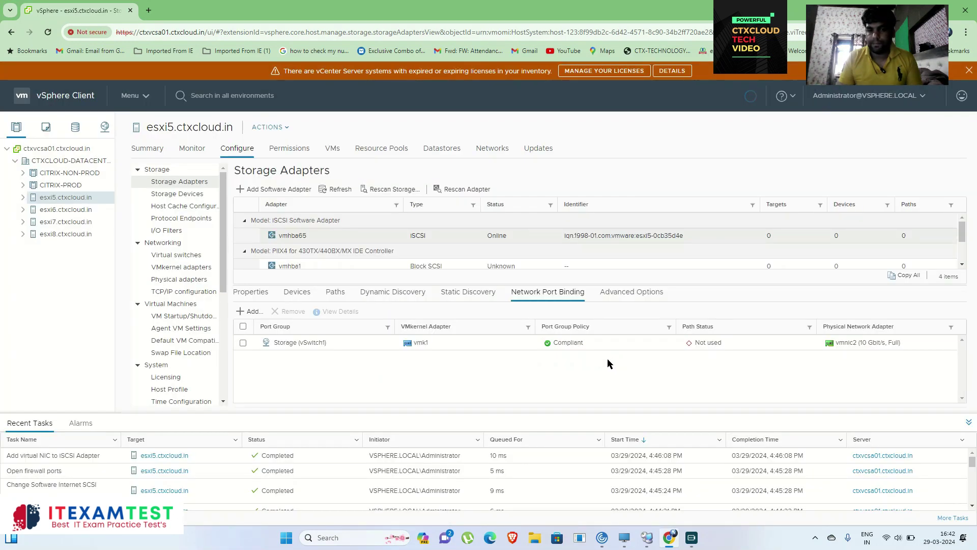
{"action": "left_click", "coordinate": [179, 194]}
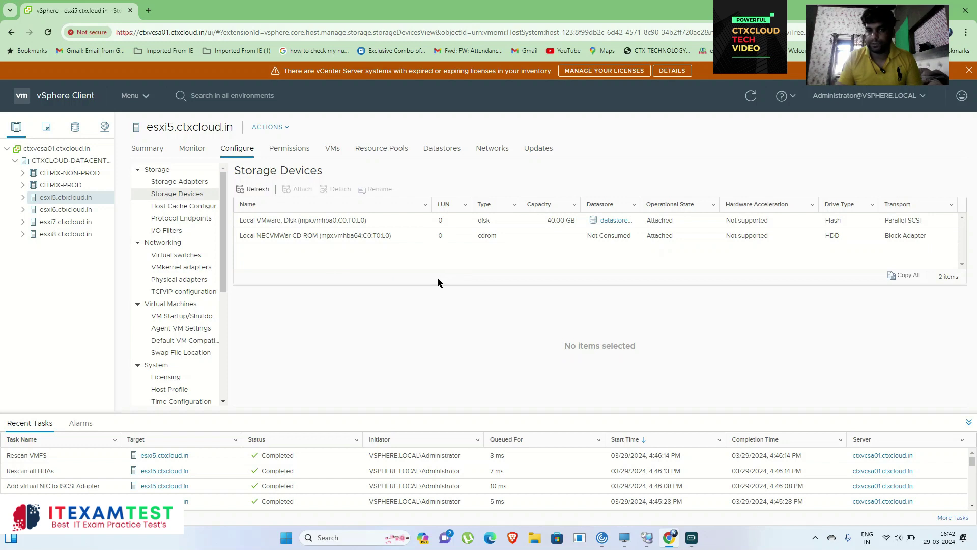
Add iSCSI server 192.168.1.8 on port 3260 as a dynamic discovery target of adapter vmhba65
{"action": "left_click", "coordinate": [189, 182]}
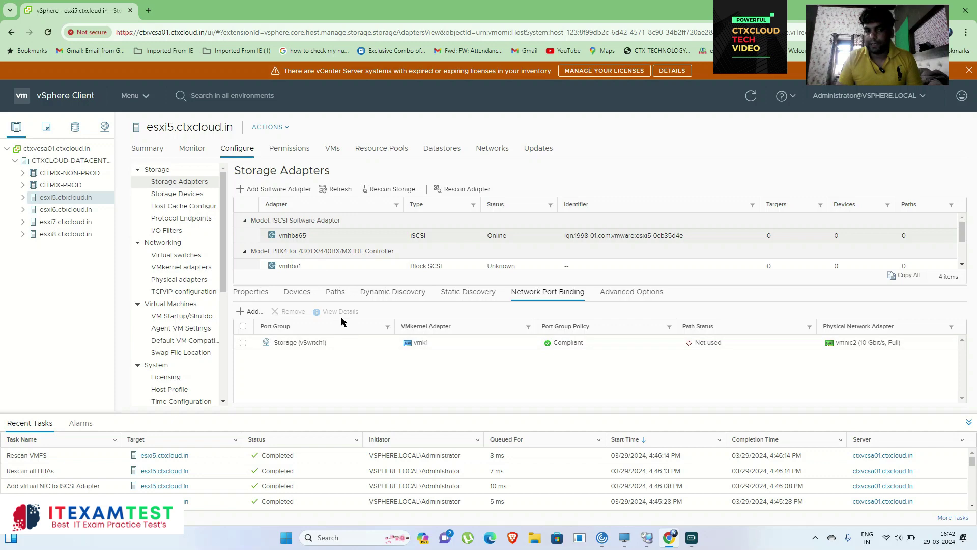
{"action": "left_click", "coordinate": [392, 295]}
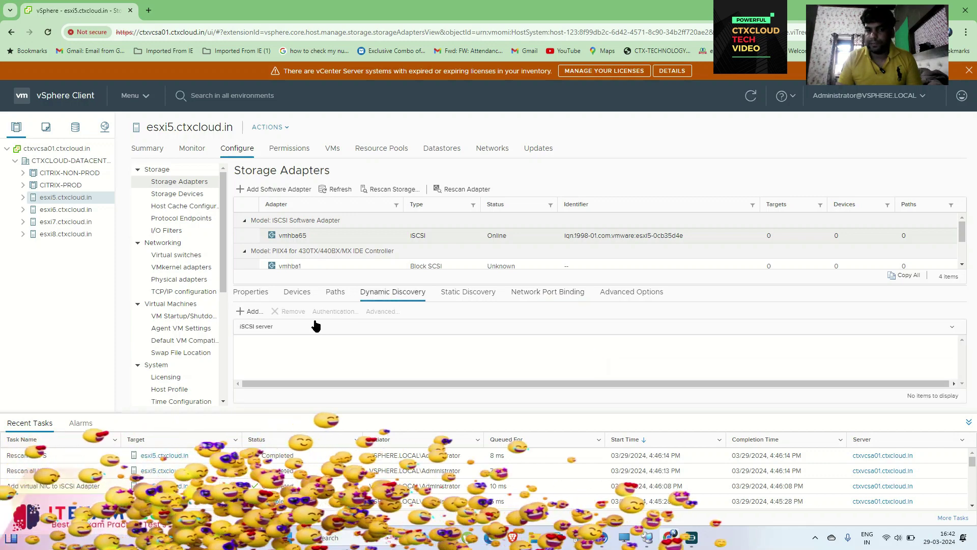
{"action": "left_click", "coordinate": [265, 311]}
{"action": "left_click", "coordinate": [466, 168]}
{"action": "type", "text": ".168"}
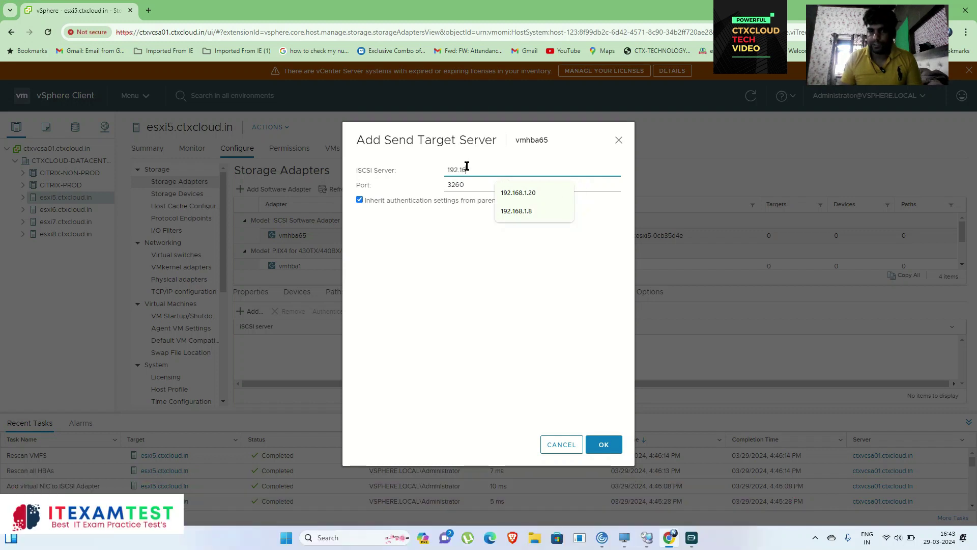
{"action": "type", "text": ".1.8"}
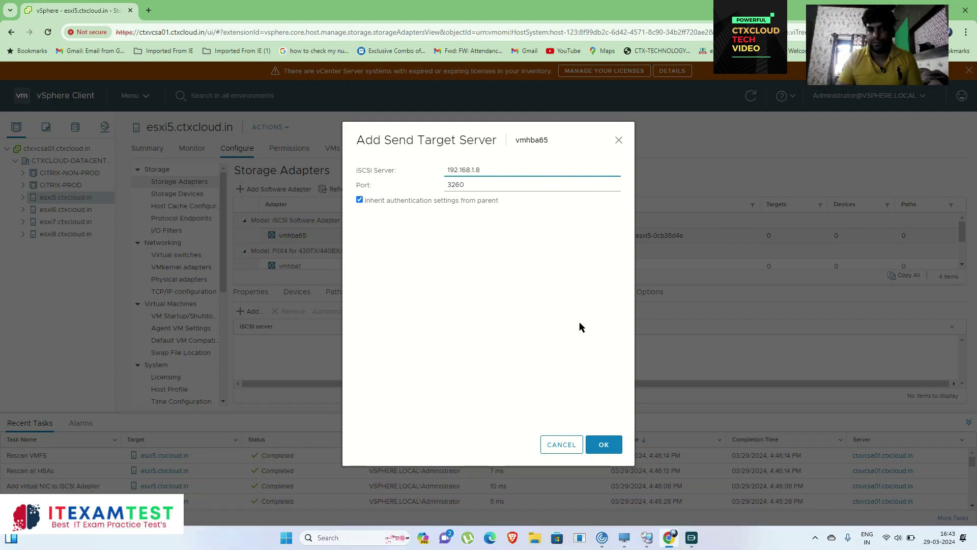
{"action": "left_click", "coordinate": [605, 447]}
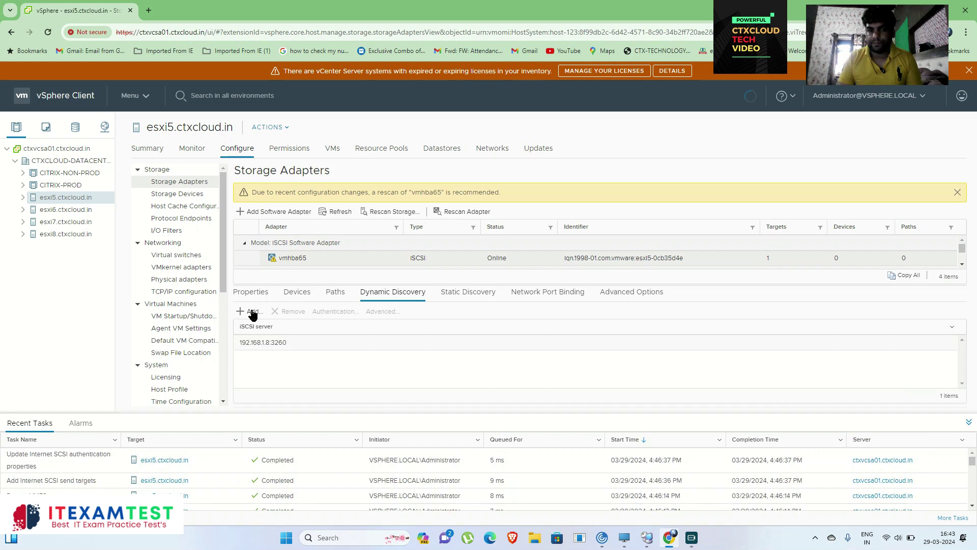
Rescan adapter vmhba65 and all storage on host esxi5.ctxcloud.in, and review its storage devices for the iSCSI disk
{"action": "left_click", "coordinate": [395, 211]}
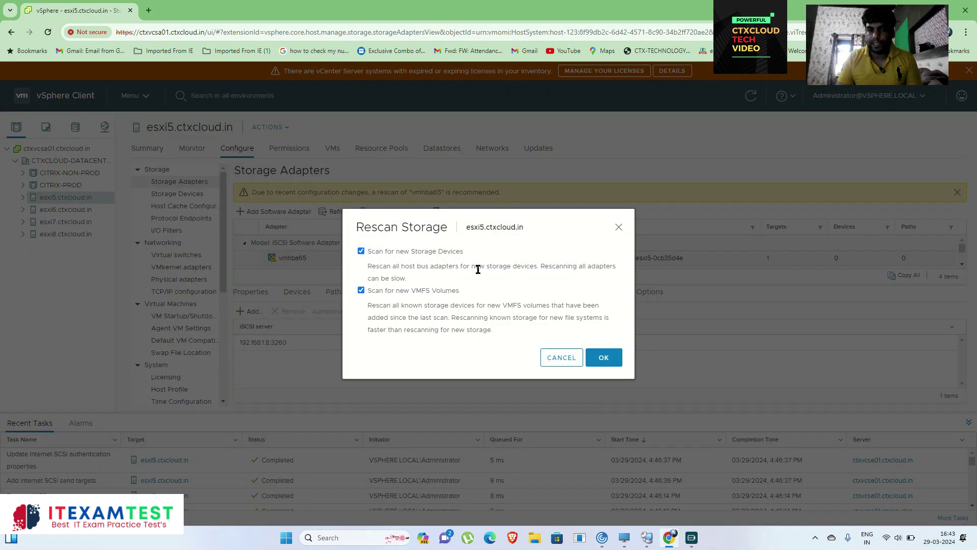
{"action": "left_click", "coordinate": [604, 359]}
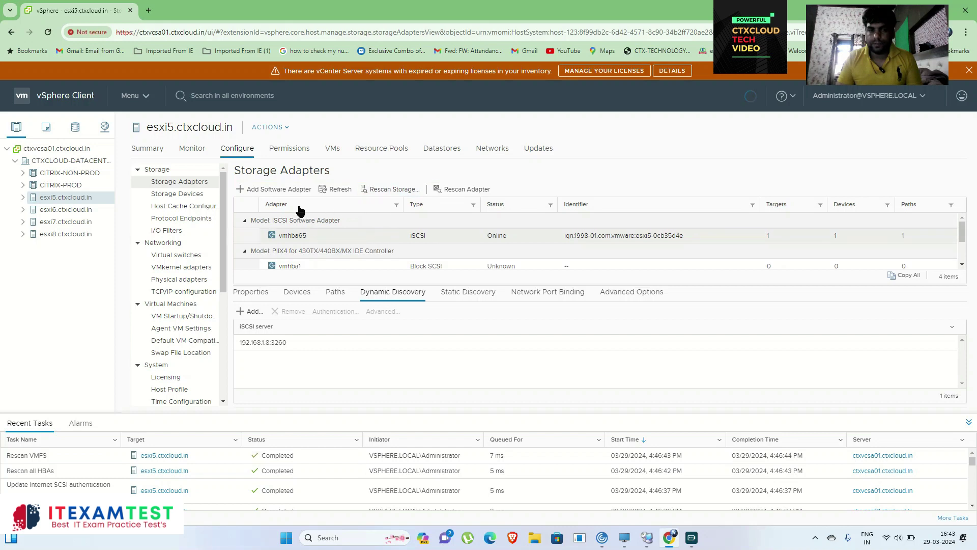
{"action": "left_click", "coordinate": [453, 190]}
{"action": "left_click", "coordinate": [389, 194]}
{"action": "left_click", "coordinate": [597, 350]}
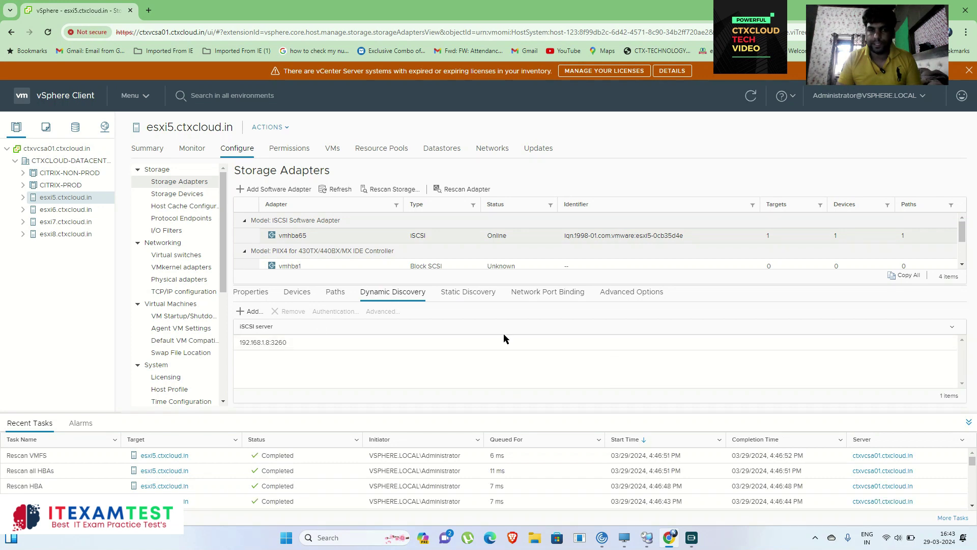
{"action": "left_click", "coordinate": [198, 194]}
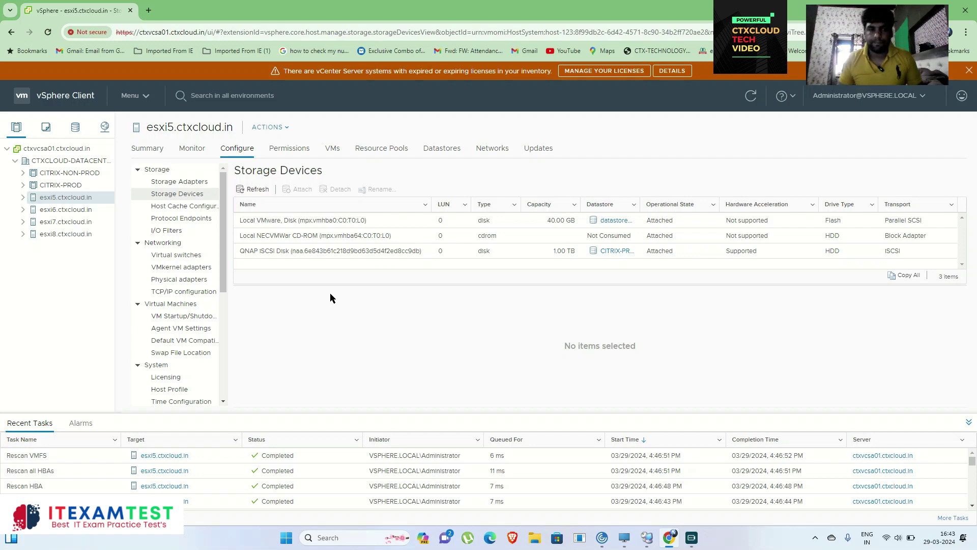
On host esxi6.ctxcloud.in, begin adding a VMkernel network adapter on a new standard switch with vmnic2 as active adapter
{"action": "left_click", "coordinate": [77, 209]}
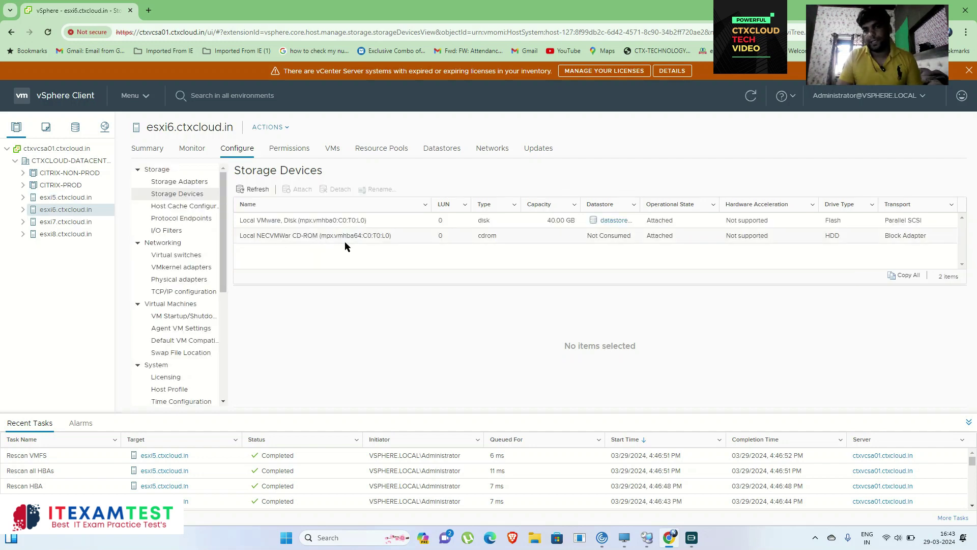
{"action": "left_click", "coordinate": [179, 256]}
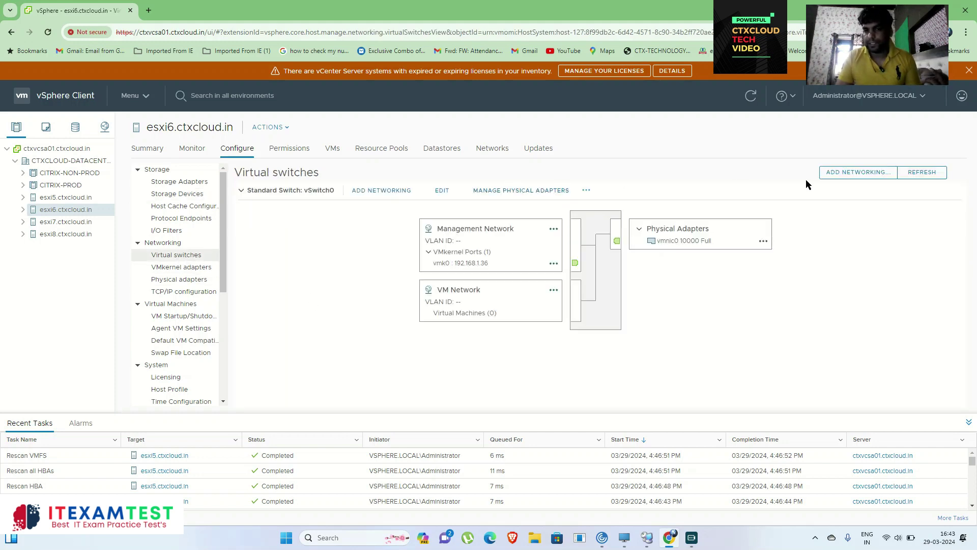
{"action": "left_click", "coordinate": [845, 173]}
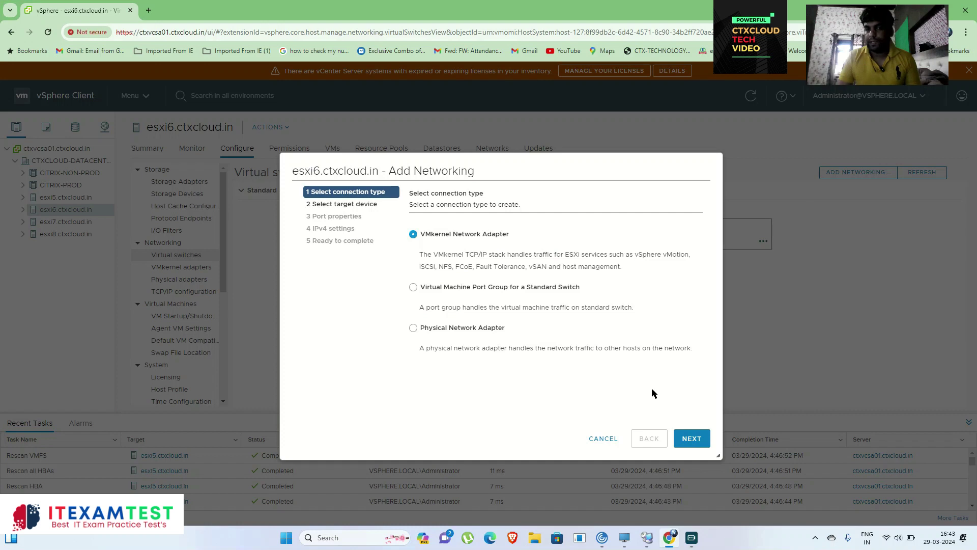
{"action": "left_click", "coordinate": [691, 446]}
{"action": "left_click", "coordinate": [453, 340]}
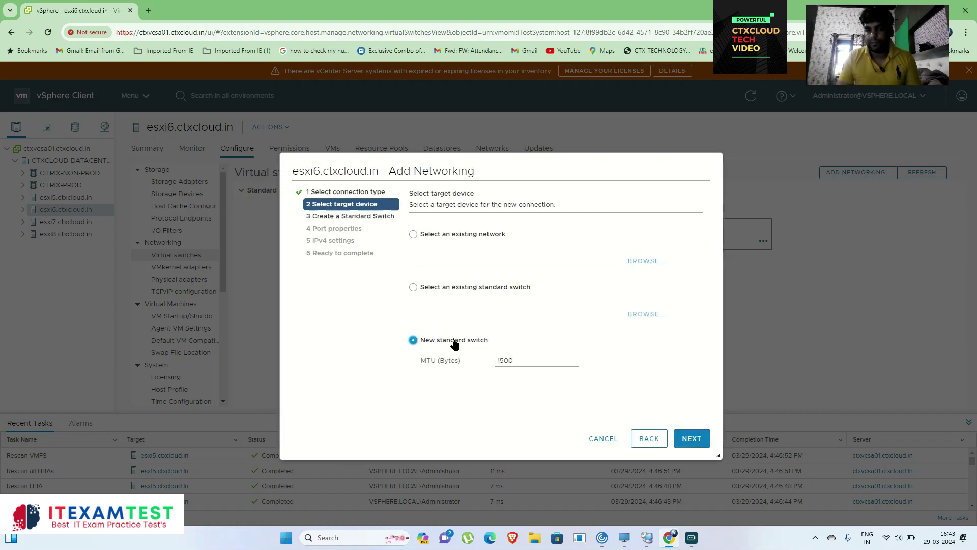
{"action": "left_click", "coordinate": [692, 438]}
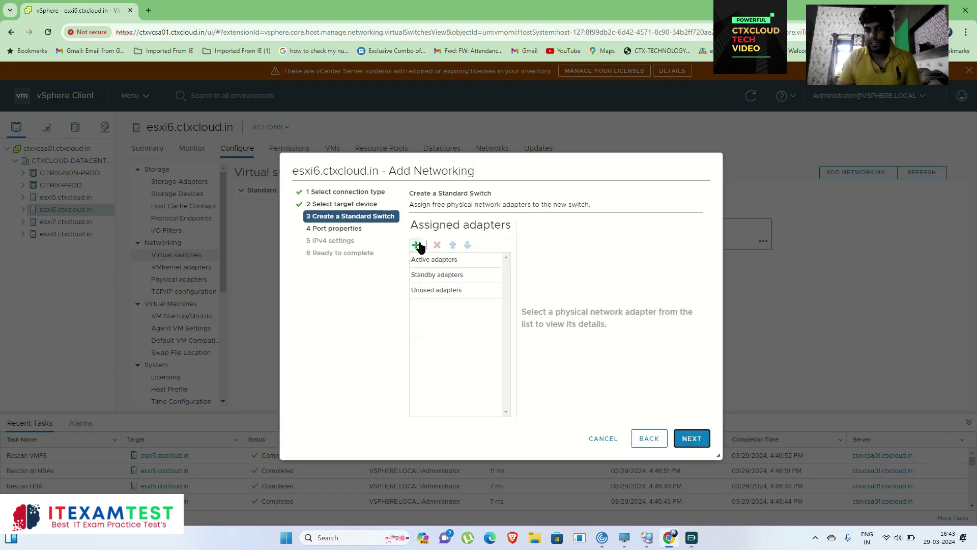
{"action": "left_click", "coordinate": [420, 245]}
{"action": "left_click", "coordinate": [309, 220]}
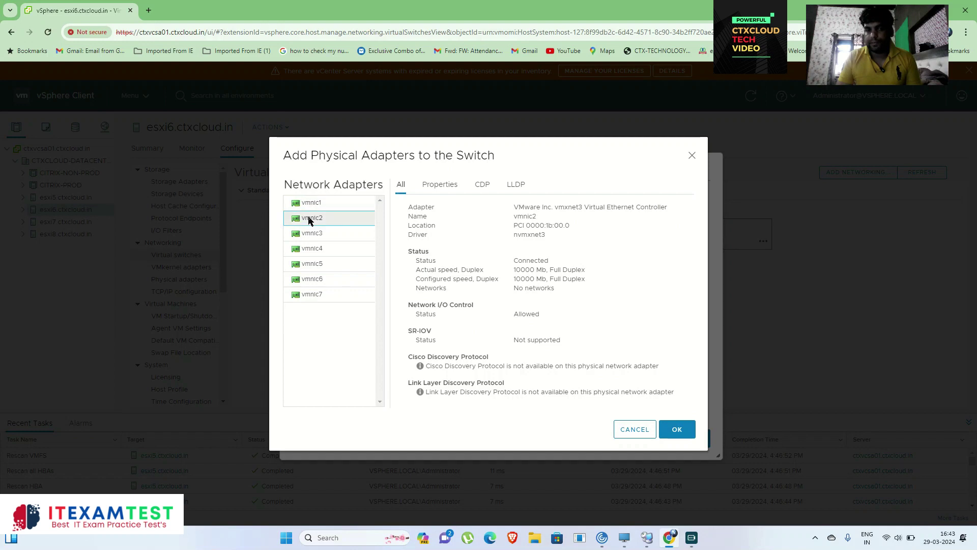
{"action": "left_click", "coordinate": [671, 424]}
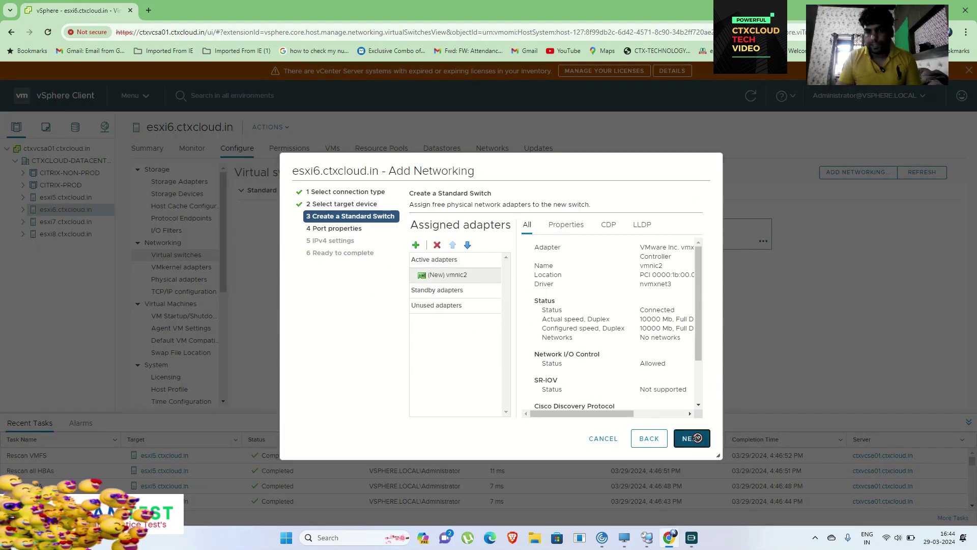
{"action": "left_click", "coordinate": [688, 436]}
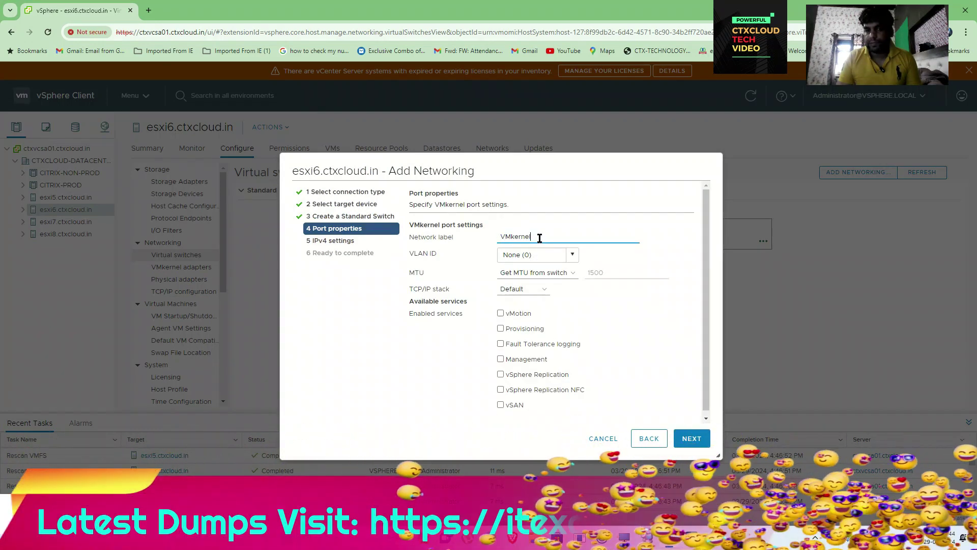
Label the VMkernel port Storage and enable the Provisioning service
{"action": "key", "text": "BackSpace"}
{"action": "type", "text": "Storage"}
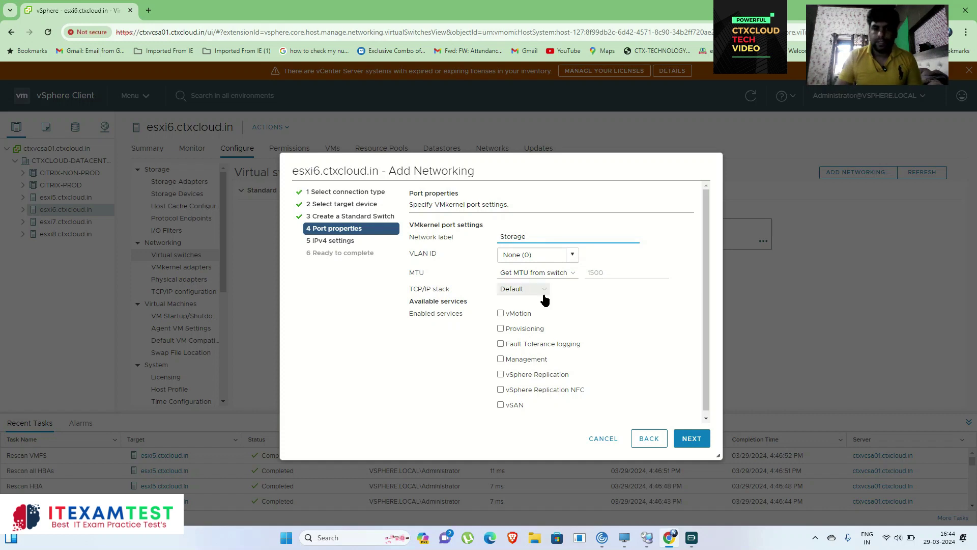
{"action": "left_click", "coordinate": [501, 329]}
{"action": "left_click", "coordinate": [697, 448]}
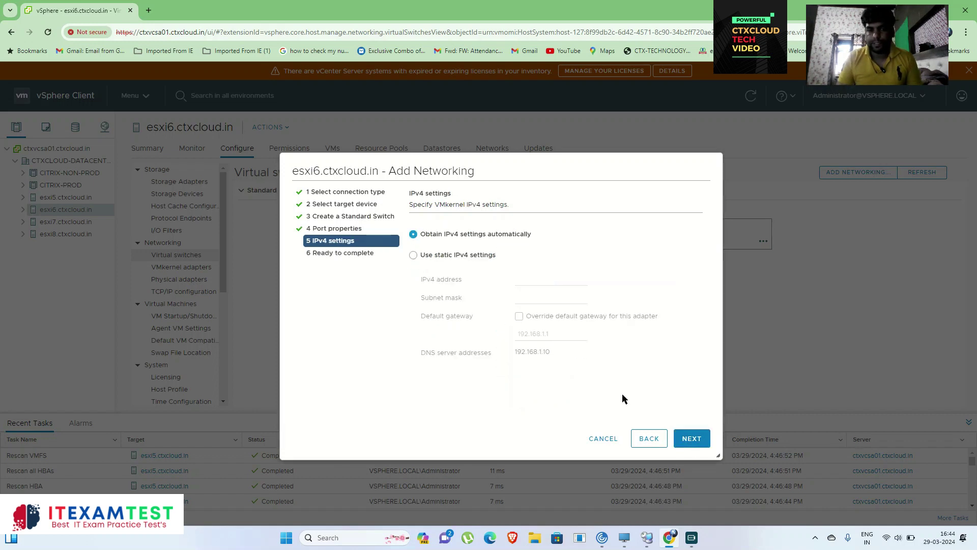
Finish the adapter with static IPv4 192.168.1.46, mask 255.255.255.0 and overridden gateway 192.168.1.1, and show vSwitch1's topology
{"action": "left_click", "coordinate": [413, 255]}
{"action": "left_click", "coordinate": [520, 278]}
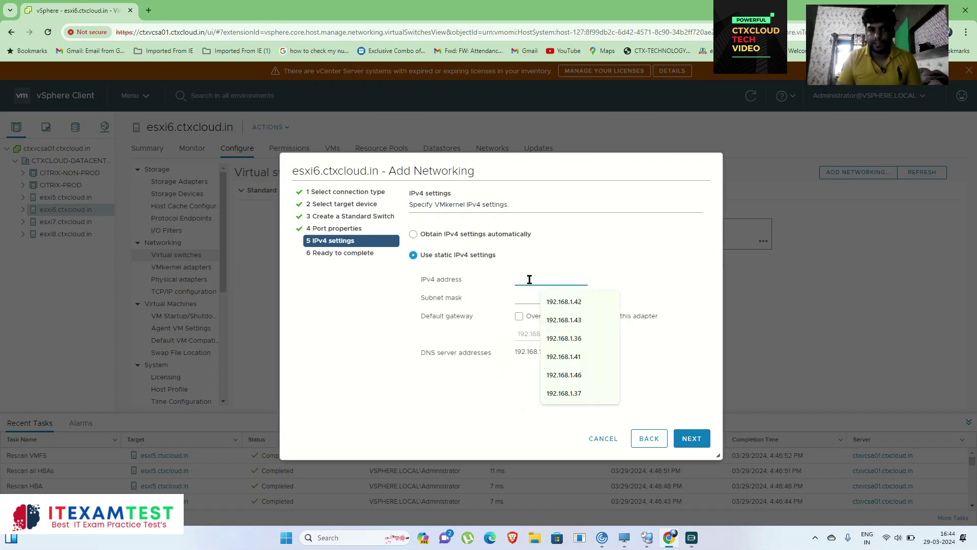
{"action": "type", "text": "192.168.1.46"}
{"action": "left_click", "coordinate": [530, 295]}
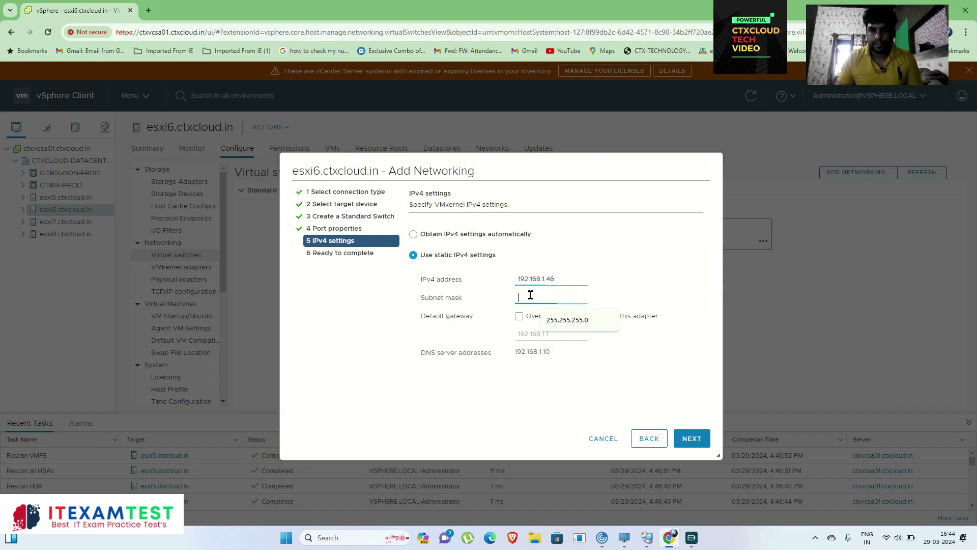
{"action": "left_click", "coordinate": [555, 319]}
{"action": "left_click", "coordinate": [519, 316]}
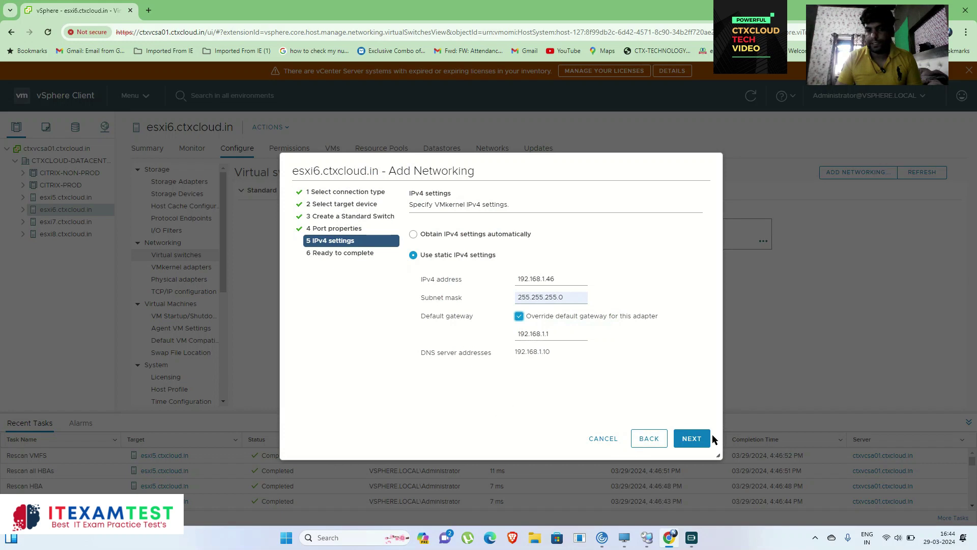
{"action": "left_click", "coordinate": [692, 439]}
{"action": "left_click", "coordinate": [694, 440]}
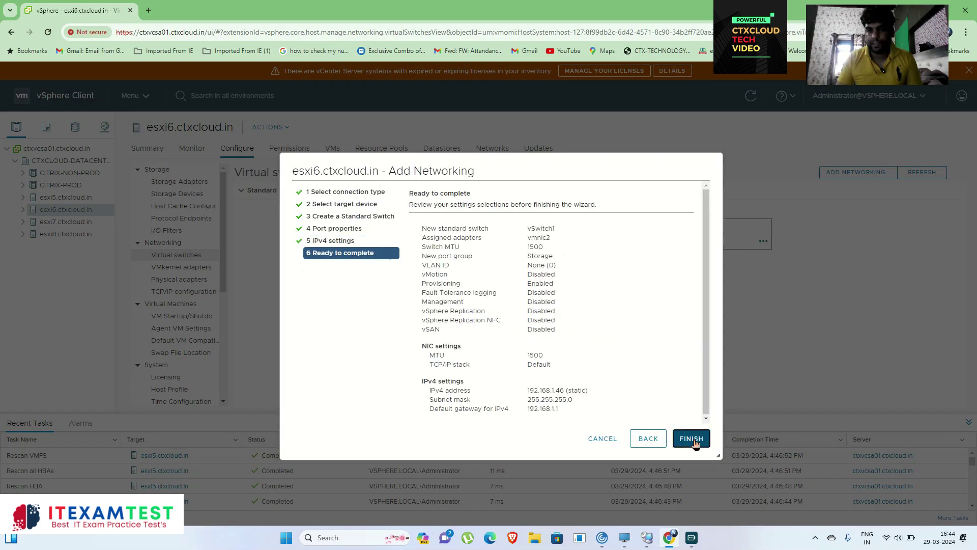
{"action": "left_click", "coordinate": [242, 191]}
{"action": "left_click", "coordinate": [243, 212]}
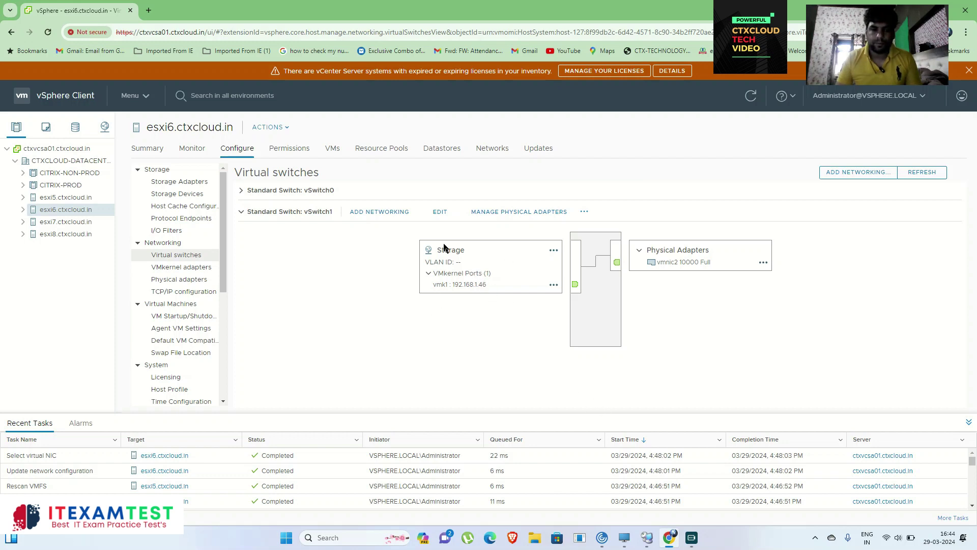
Add a software iSCSI storage adapter to host esxi6.ctxcloud.in
{"action": "left_click", "coordinate": [182, 186]}
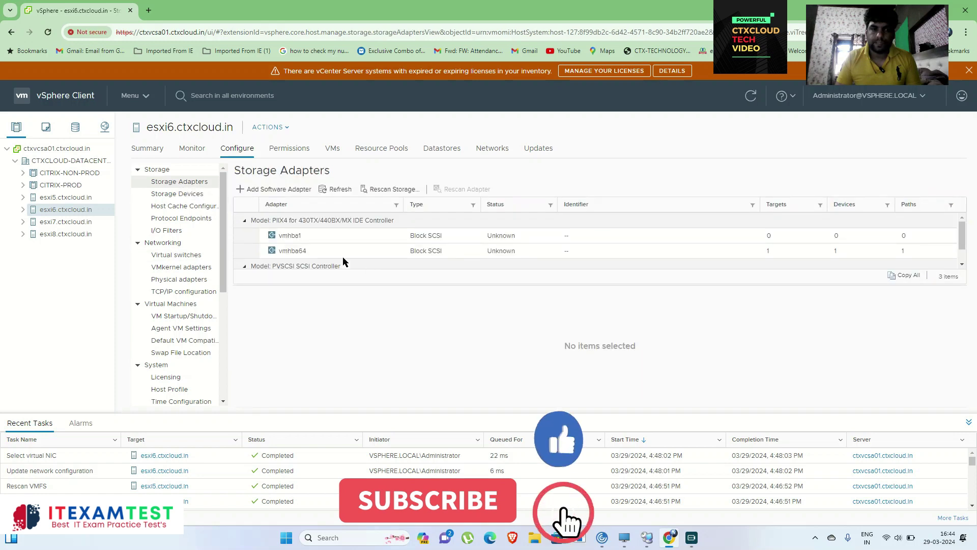
{"action": "left_click", "coordinate": [283, 190]}
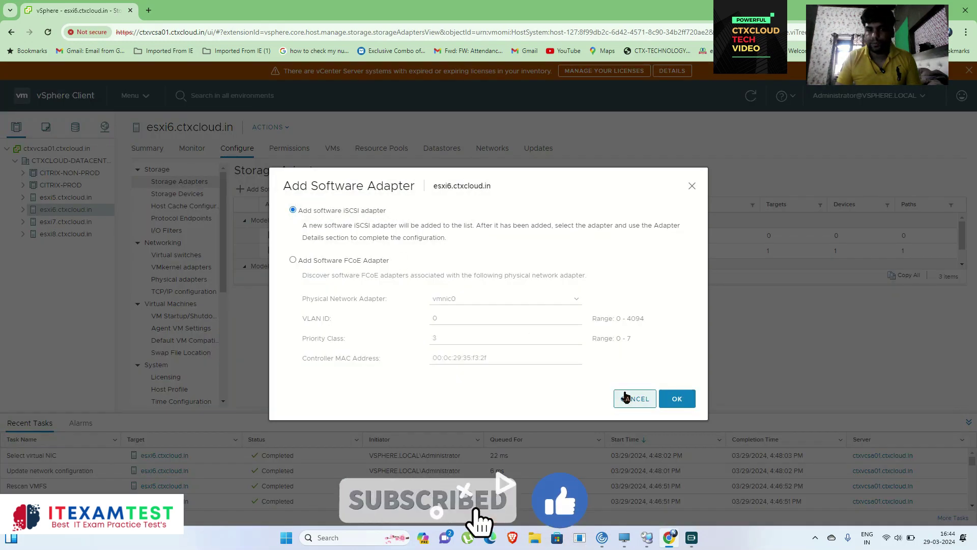
{"action": "left_click", "coordinate": [666, 399]}
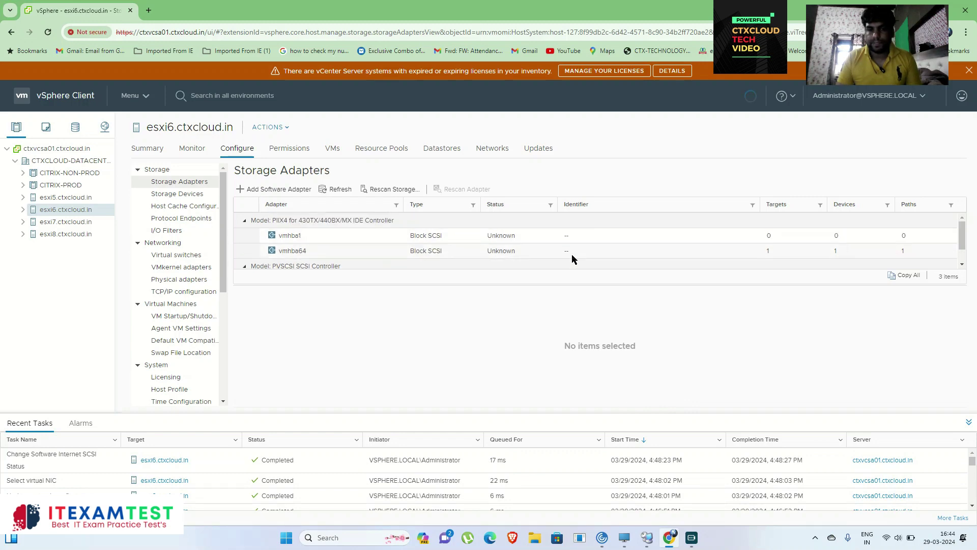
Bind iSCSI adapter vmhba65 to VMkernel adapter vmk1 of the Storage port group on vSwitch1, and rescan the adapter
{"action": "left_click", "coordinate": [593, 238]}
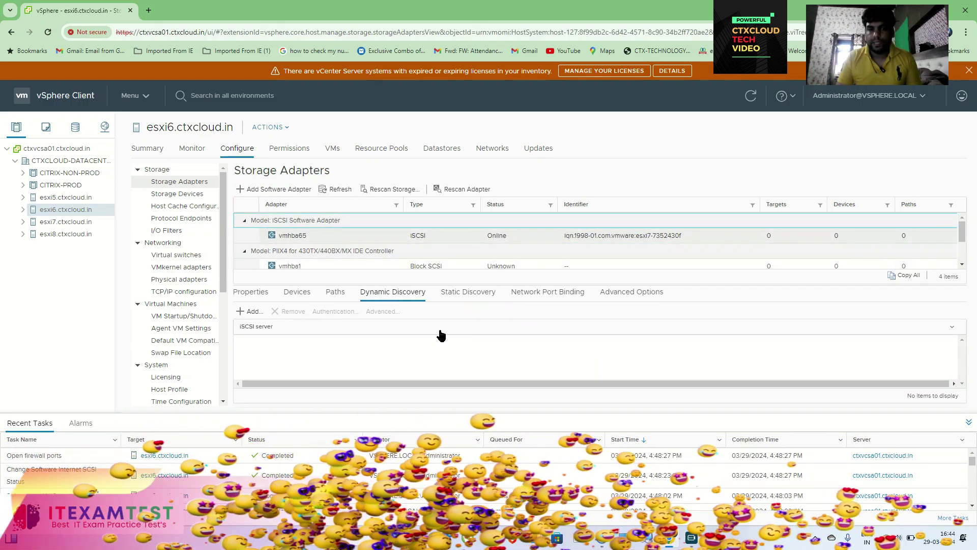
{"action": "left_click", "coordinate": [556, 293]}
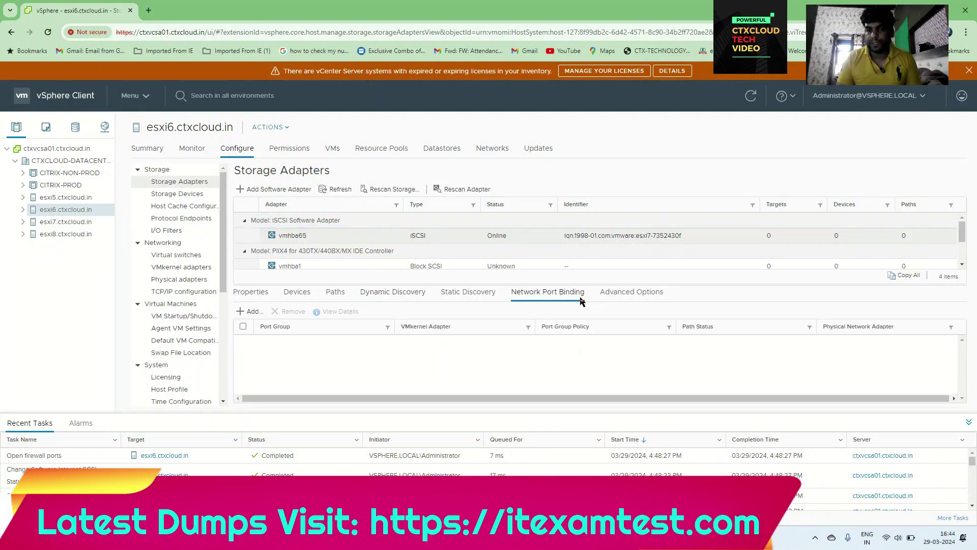
{"action": "left_click", "coordinate": [252, 312]}
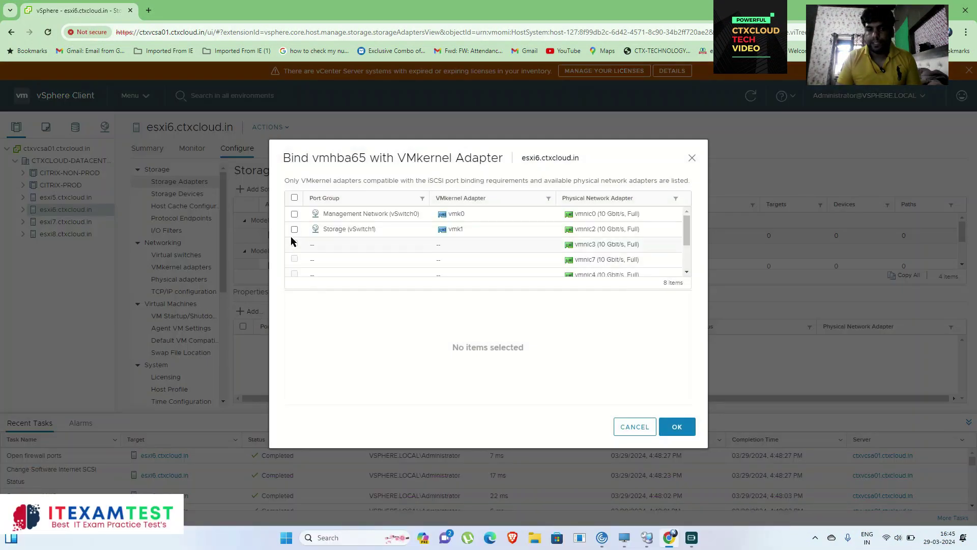
{"action": "left_click", "coordinate": [295, 230]}
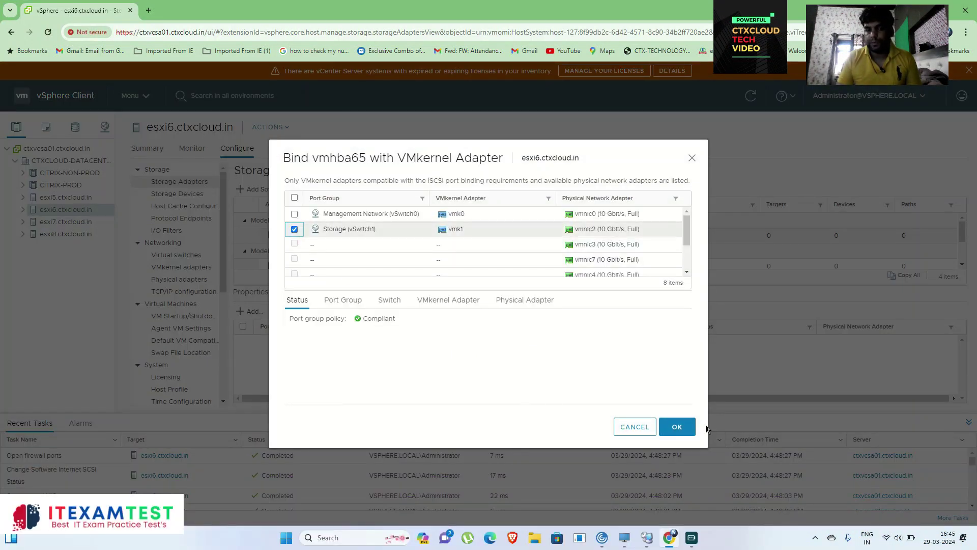
{"action": "left_click", "coordinate": [677, 427]}
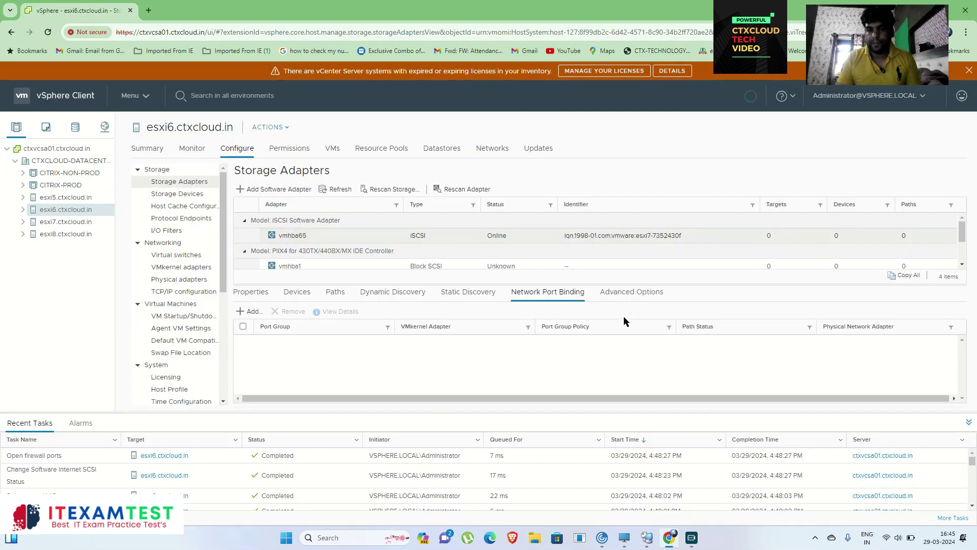
{"action": "left_click", "coordinate": [454, 214]}
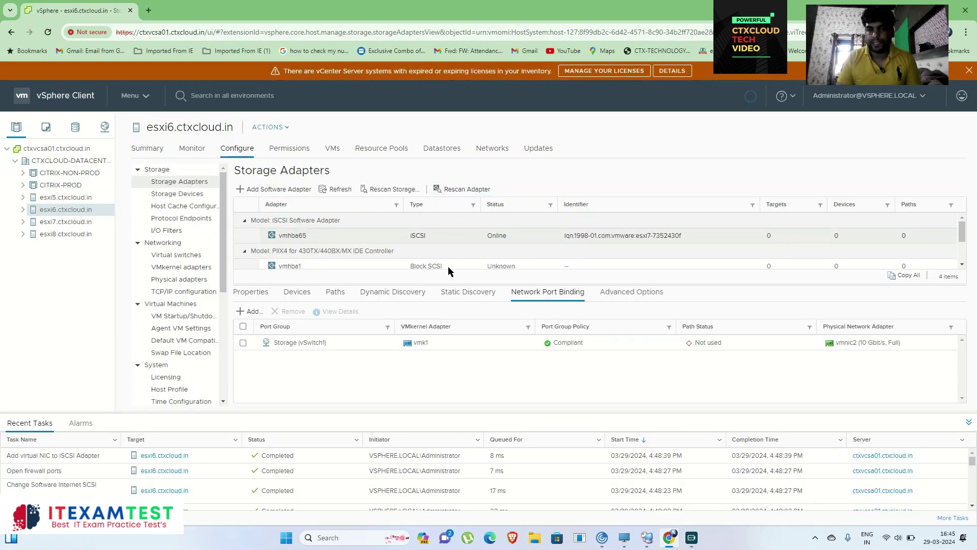
Add iSCSI server 192.168.1.8 on port 3260 to vmhba65's dynamic discovery on esxi6, inheriting the parent authentication settings
{"action": "left_click", "coordinate": [370, 299]}
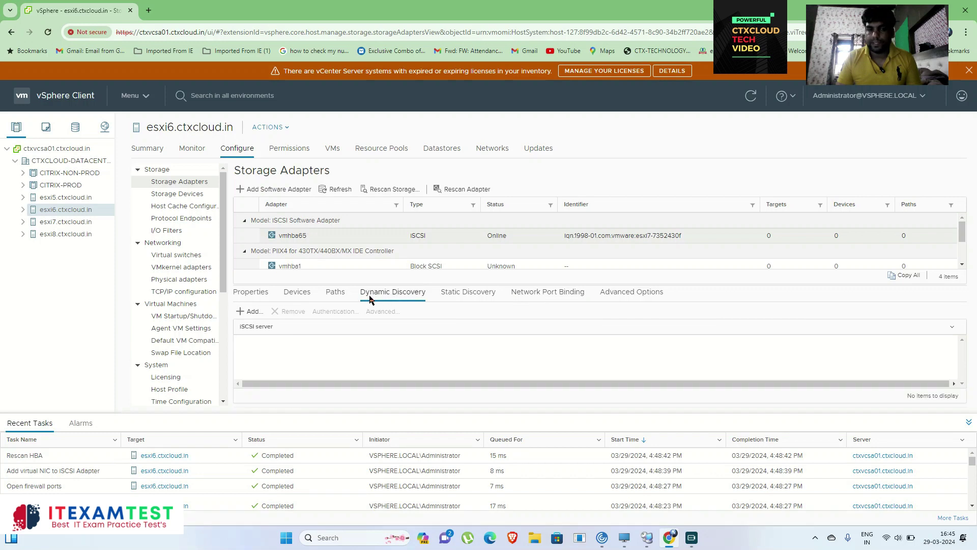
{"action": "left_click", "coordinate": [249, 311]}
{"action": "left_click", "coordinate": [483, 168]}
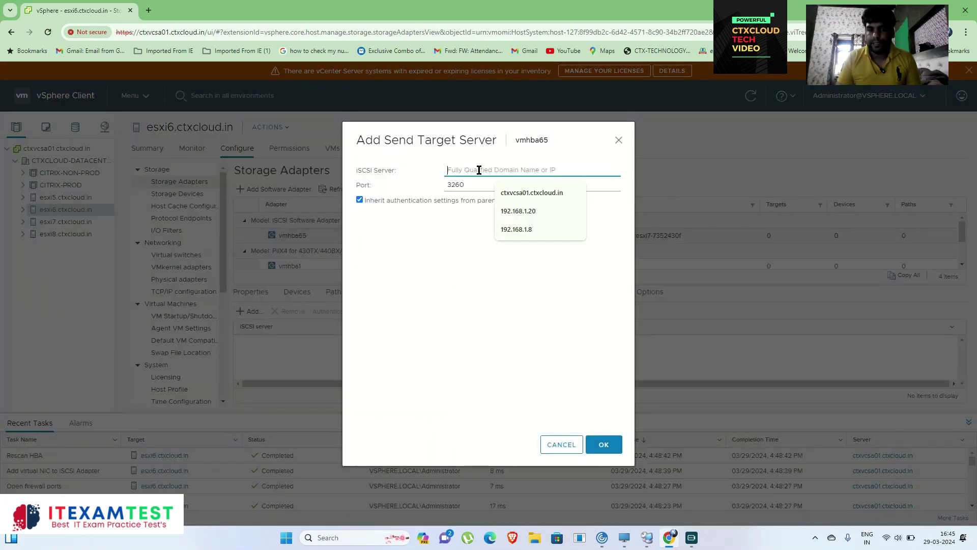
{"action": "left_click", "coordinate": [509, 227]}
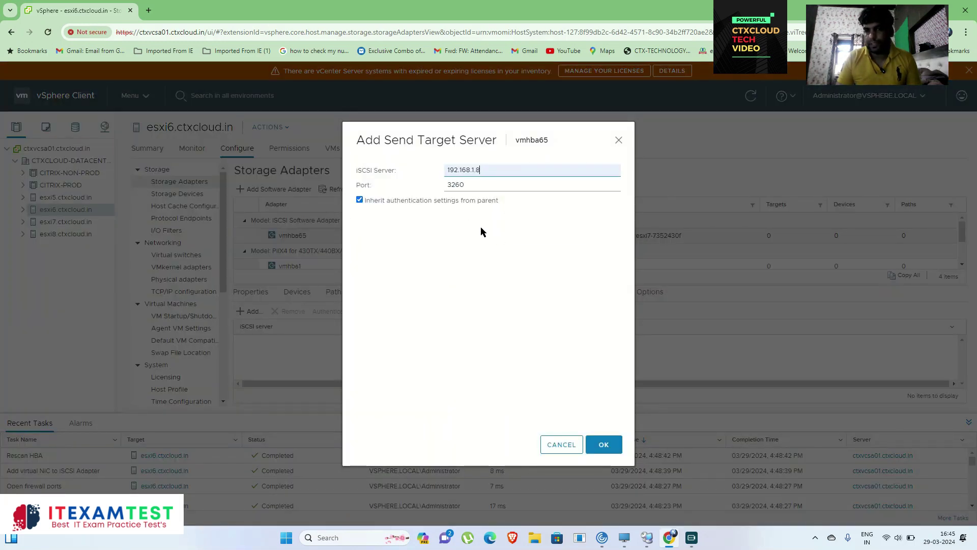
{"action": "left_click", "coordinate": [603, 445]}
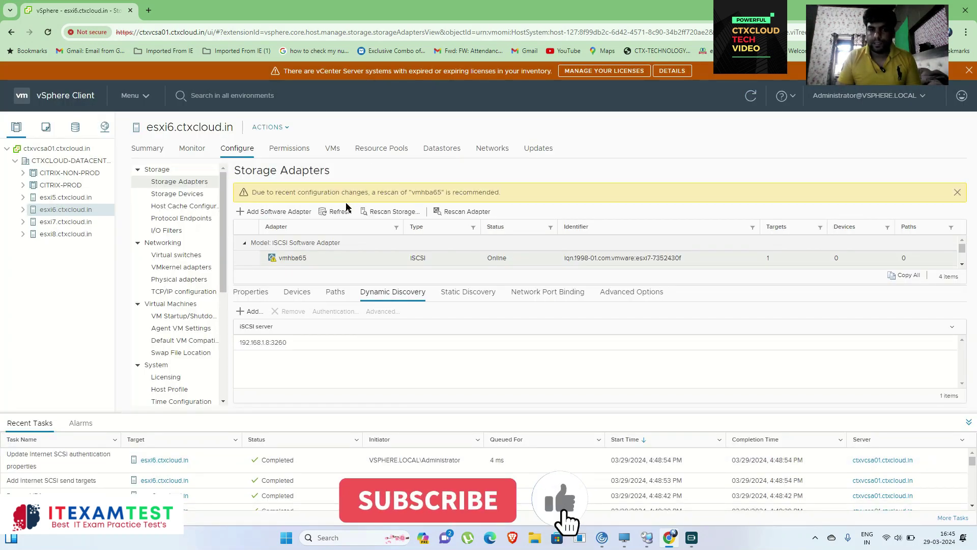
Rescan all storage on host esxi6.ctxcloud.in and check its storage devices for the iSCSI disk
{"action": "left_click", "coordinate": [397, 212]}
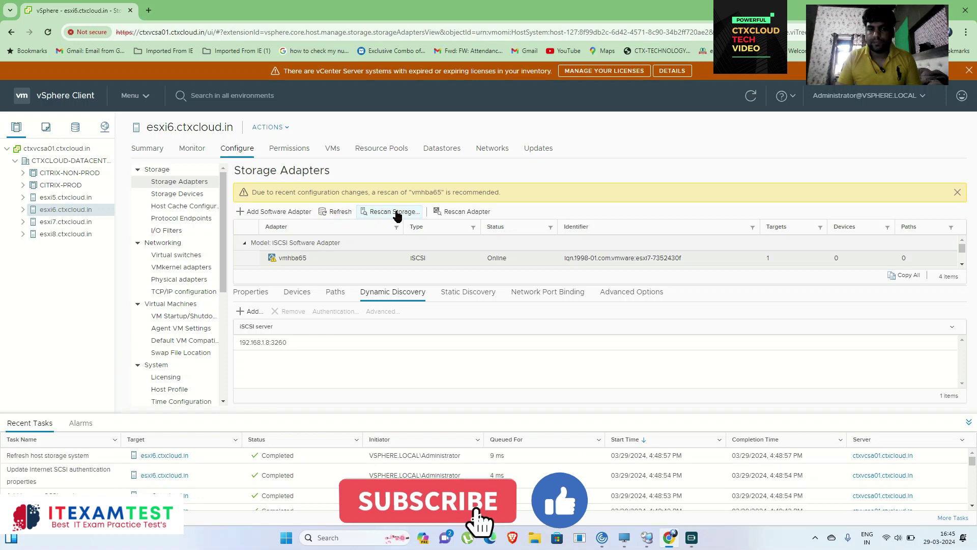
{"action": "left_click", "coordinate": [602, 357]}
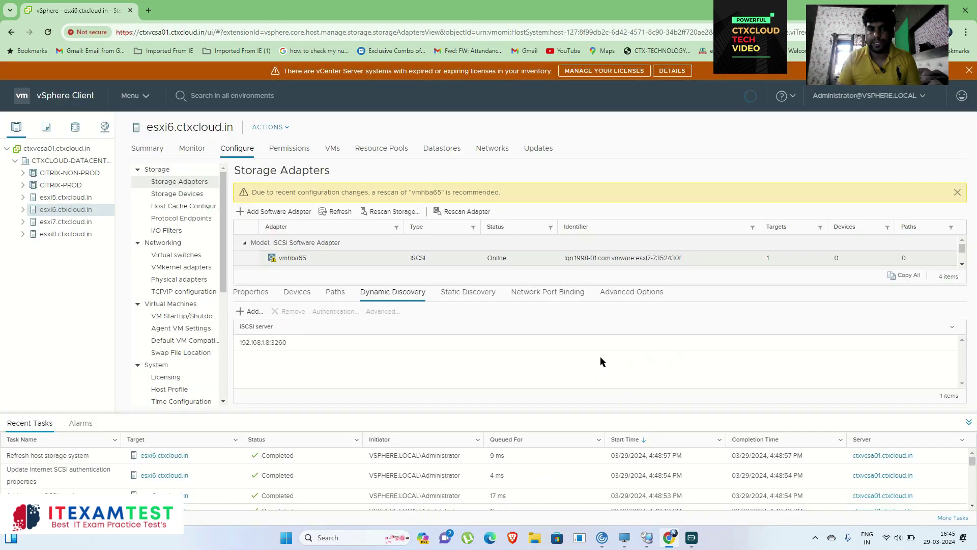
{"action": "left_click", "coordinate": [190, 195]}
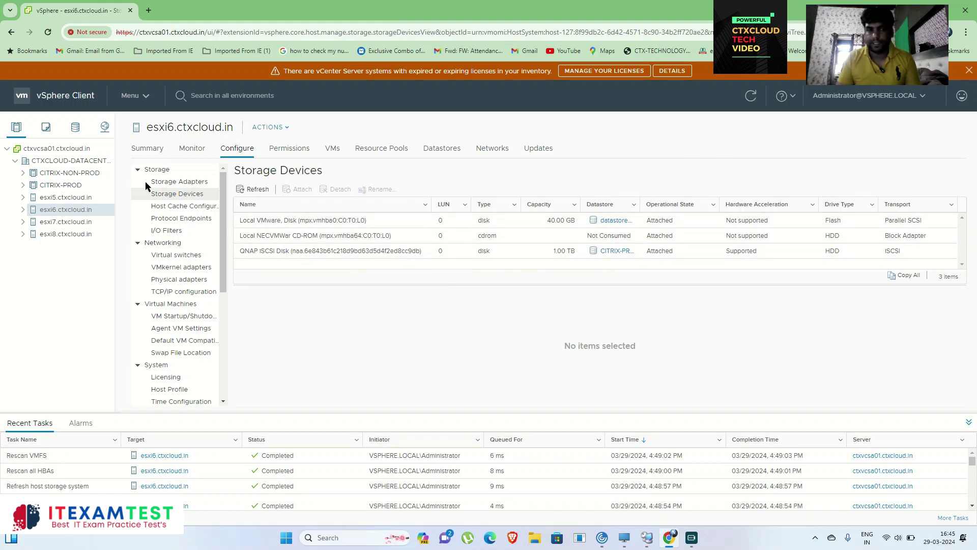
Check which hosts are connected to the CITRIX-PROD-STORAGE datastore, and open host esxi6.ctxcloud.in from that list
{"action": "left_click", "coordinate": [78, 130]}
{"action": "left_click", "coordinate": [15, 160]}
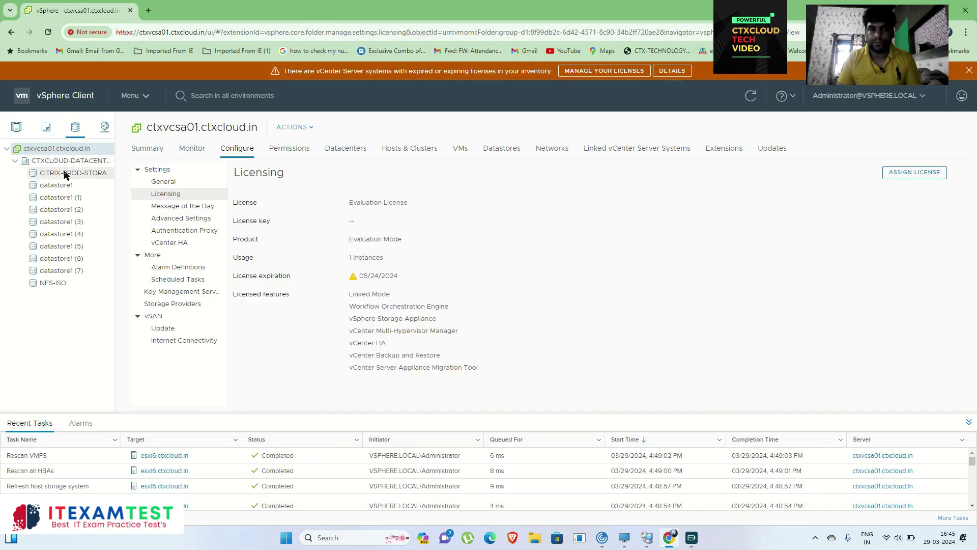
{"action": "left_click", "coordinate": [66, 173]}
{"action": "left_click_drag", "start_coordinate": [115, 185], "coordinate": [149, 185]}
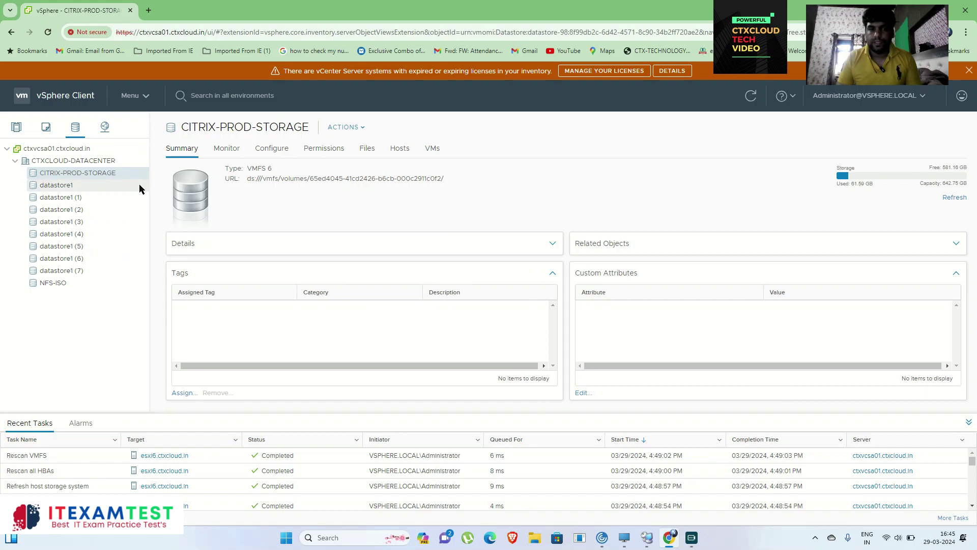
{"action": "left_click", "coordinate": [400, 149]}
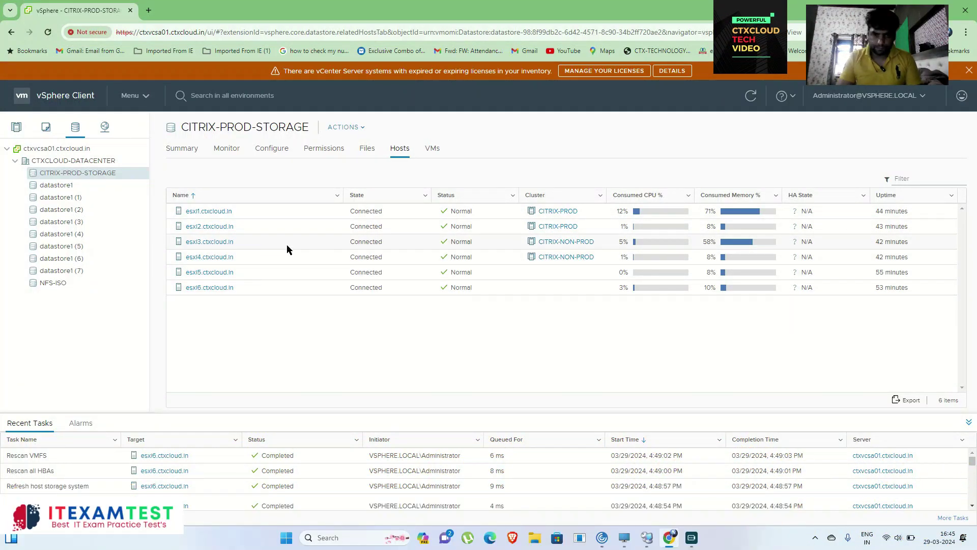
{"action": "left_click", "coordinate": [209, 287]}
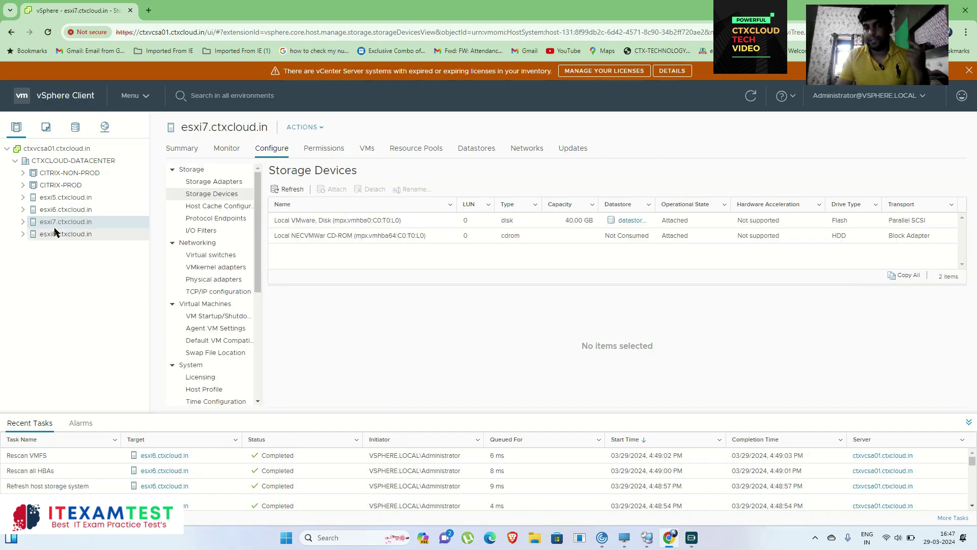
Begin adding a VMkernel network adapter on host esxi7.ctxcloud.in, using a new standard switch with physical adapter vmnic2 as active
{"action": "left_click", "coordinate": [218, 257]}
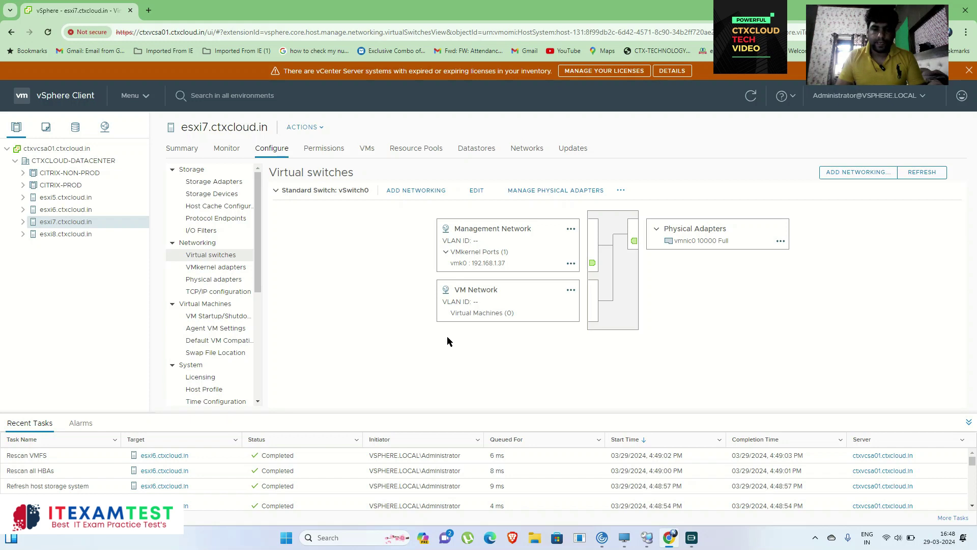
{"action": "left_click", "coordinate": [834, 173]}
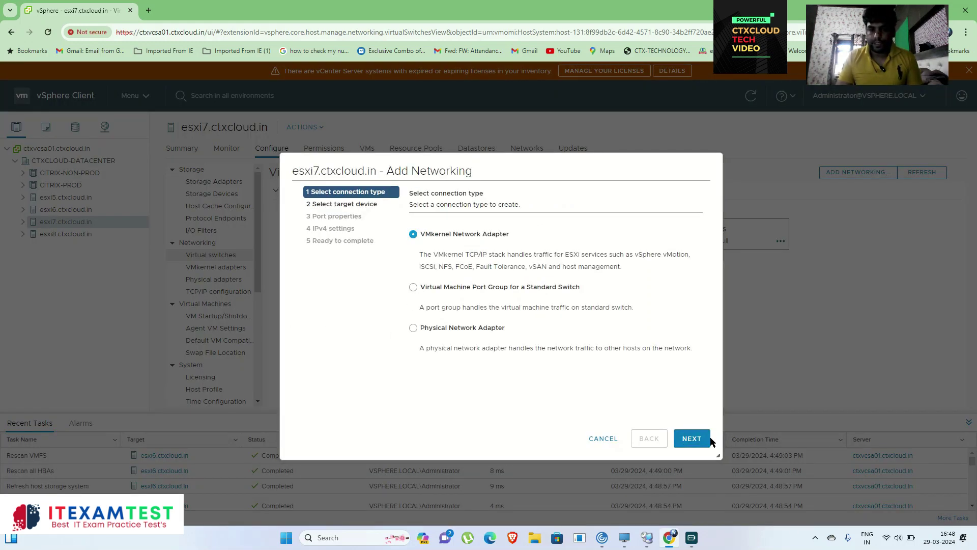
{"action": "left_click", "coordinate": [693, 437]}
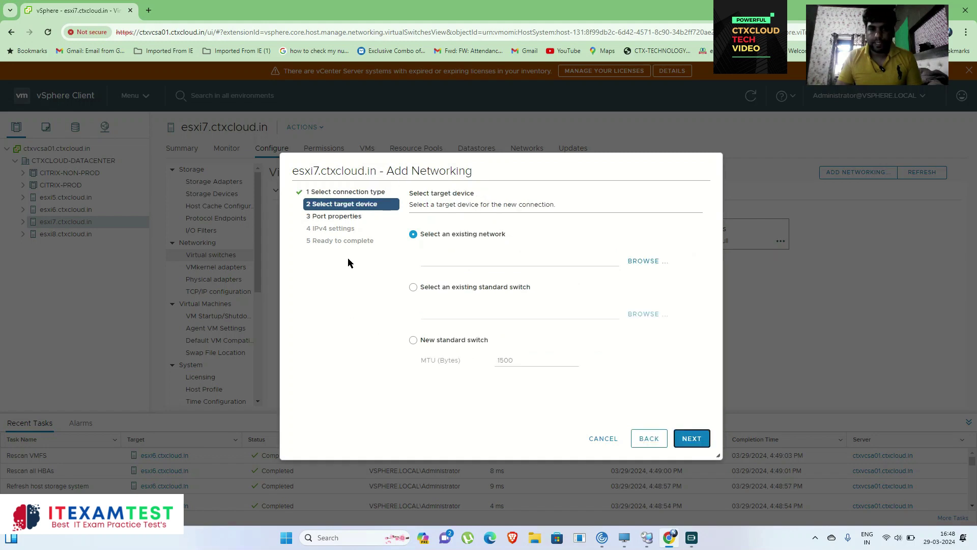
{"action": "left_click", "coordinate": [413, 340]}
{"action": "left_click", "coordinate": [686, 437]}
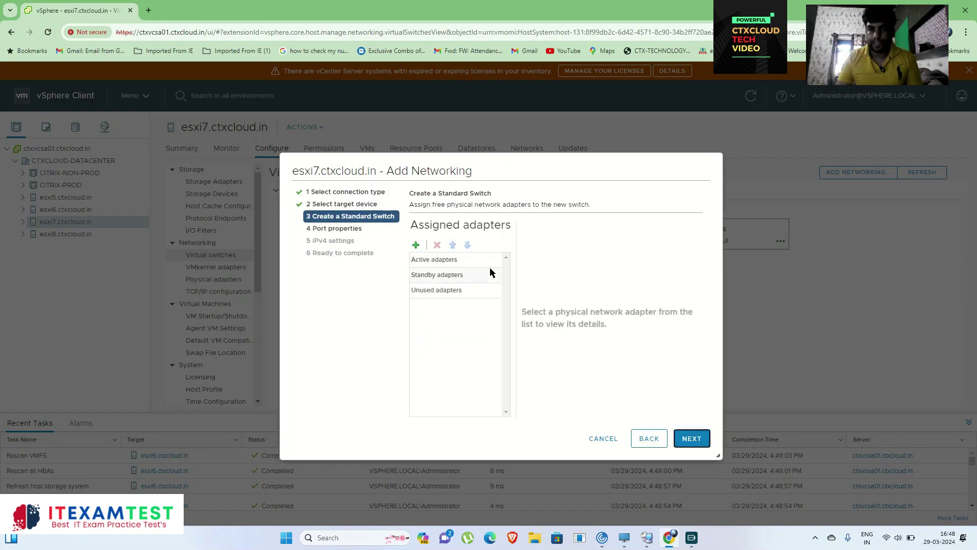
{"action": "left_click", "coordinate": [415, 245]}
{"action": "left_click", "coordinate": [334, 219]}
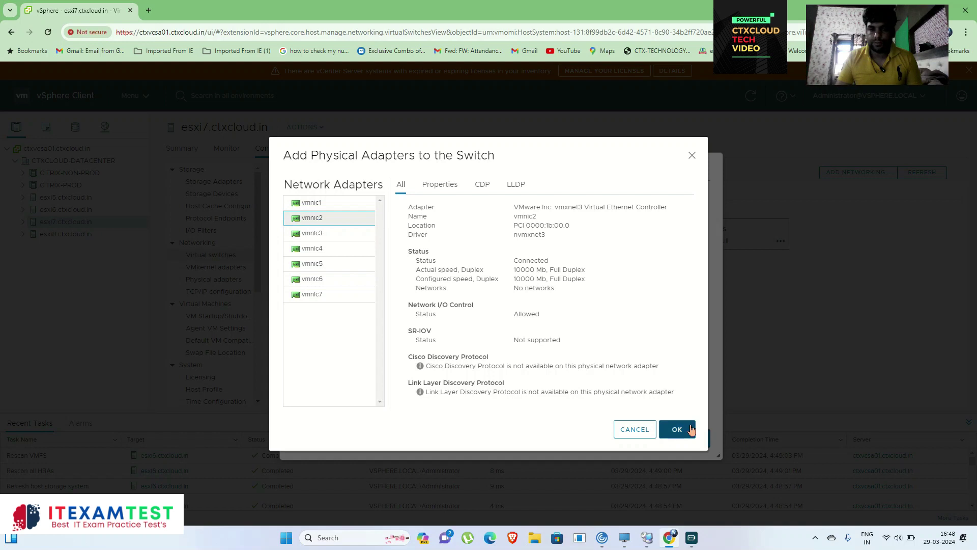
{"action": "left_click", "coordinate": [690, 429]}
{"action": "left_click", "coordinate": [692, 438]}
Label the new VMkernel port on esxi7 Storage and enable the Provisioning service
{"action": "double_click", "coordinate": [501, 243]}
{"action": "left_click", "coordinate": [546, 238]}
{"action": "left_click", "coordinate": [417, 239]}
{"action": "key", "text": "BackSpace"}
{"action": "type", "text": "Storage"}
{"action": "left_click", "coordinate": [505, 329]}
{"action": "left_click", "coordinate": [691, 439]}
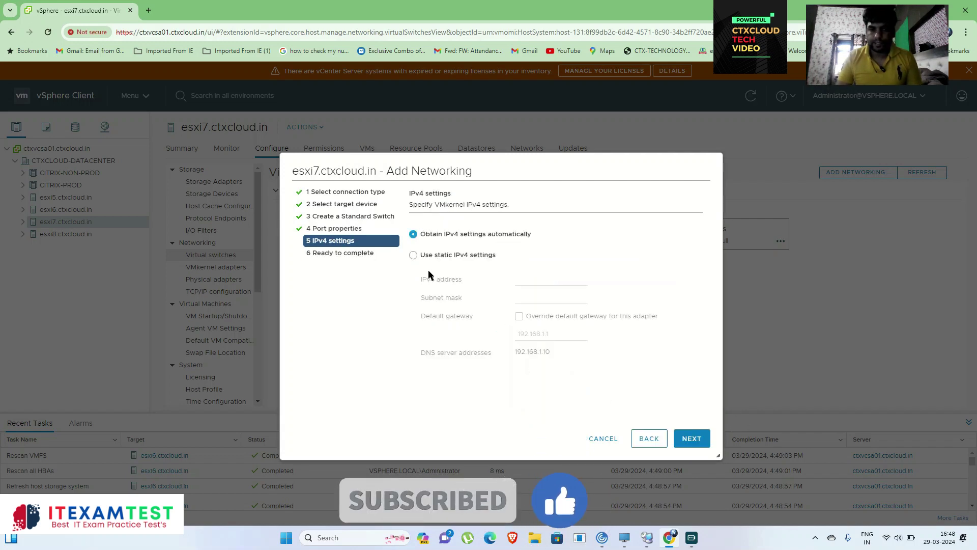
Try static IPv4 address 192.168.1.37 with subnet mask 255.255.255.0, overriding the default gateway with 192.168.1.1 for the adapter
{"action": "left_click", "coordinate": [413, 255]}
{"action": "left_click", "coordinate": [557, 281]}
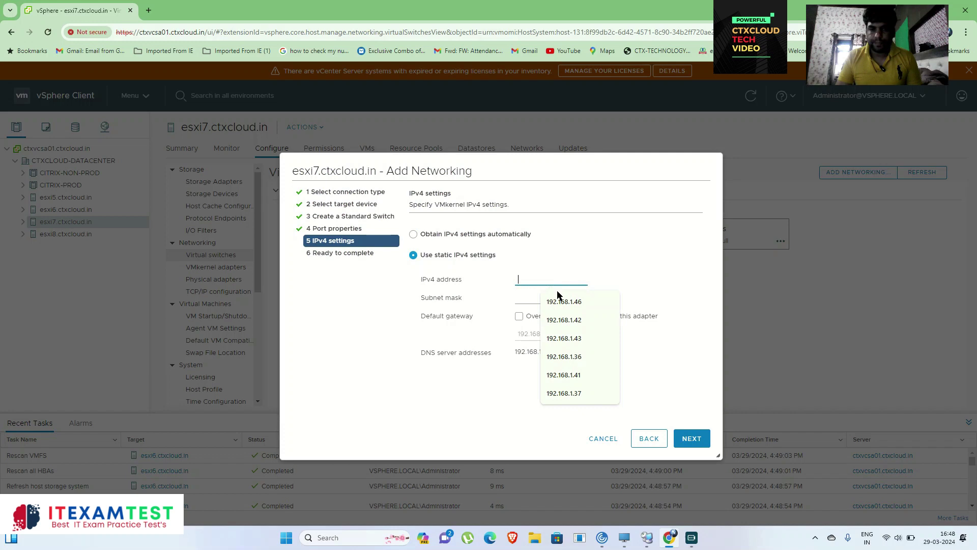
{"action": "left_click", "coordinate": [571, 393]}
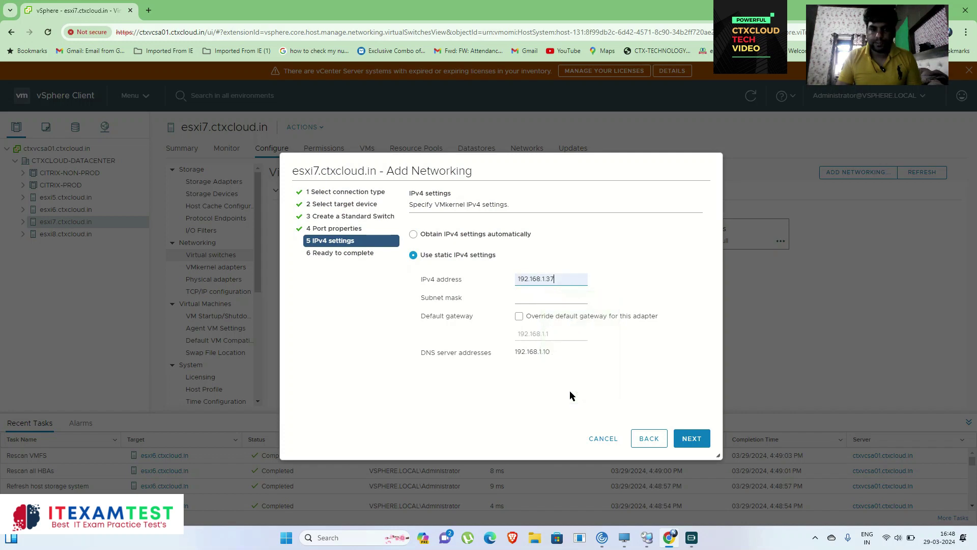
{"action": "left_click", "coordinate": [560, 301]}
{"action": "left_click", "coordinate": [541, 328]}
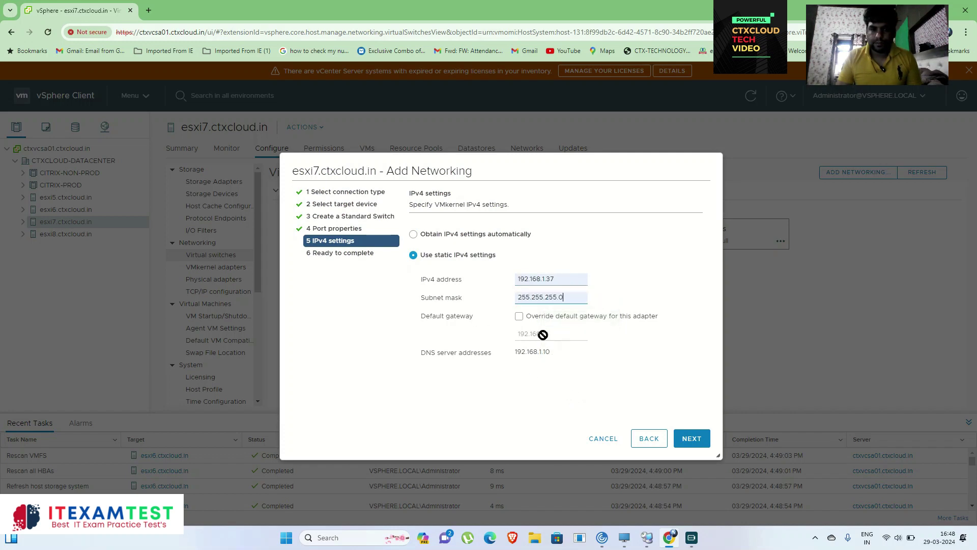
{"action": "left_click", "coordinate": [519, 316]}
{"action": "left_click", "coordinate": [692, 438]}
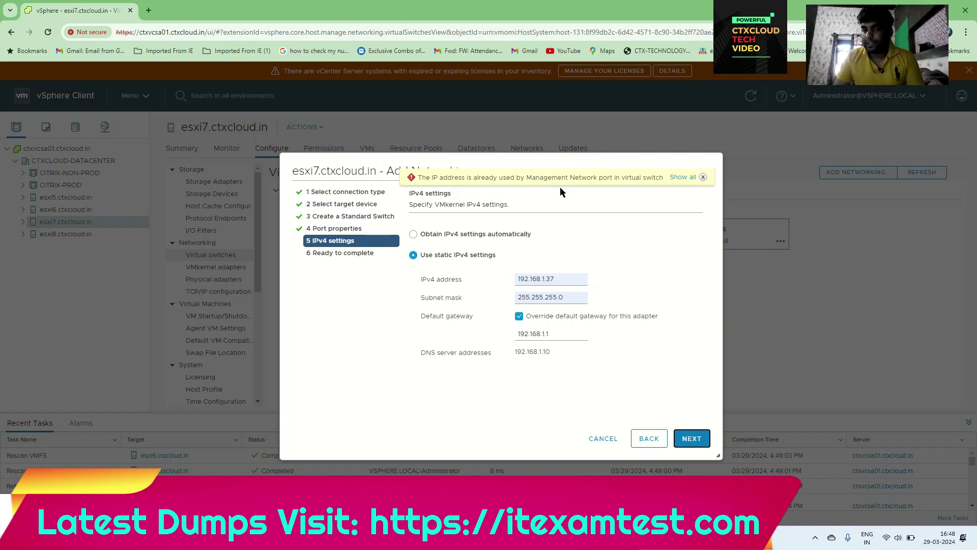
Set the Storage adapter's IPv4 address to 192.168.1.47 and finish creating the network on esxi7
{"action": "left_click", "coordinate": [559, 279]}
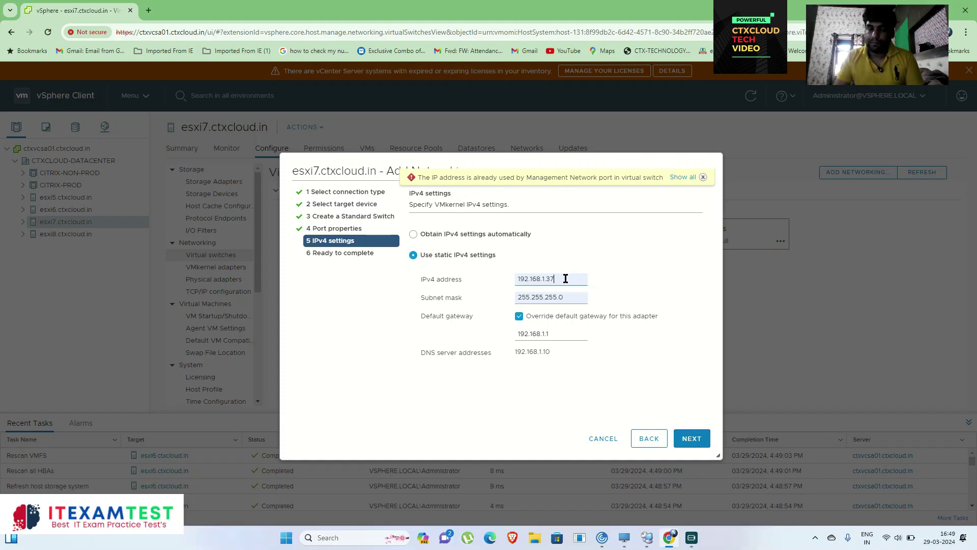
{"action": "key", "text": "BackSpace"}
{"action": "key", "text": "BackSpace"}
{"action": "type", "text": "4"}
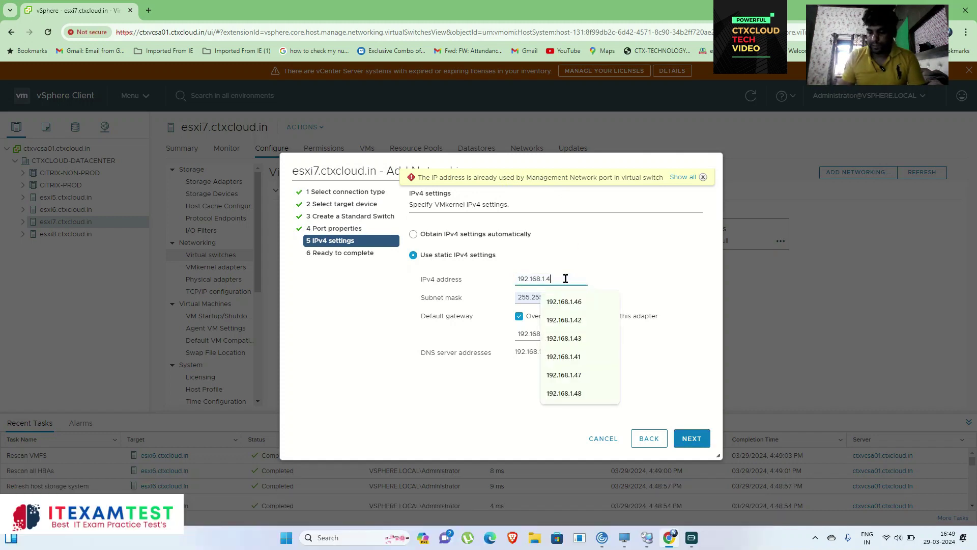
{"action": "type", "text": "7"}
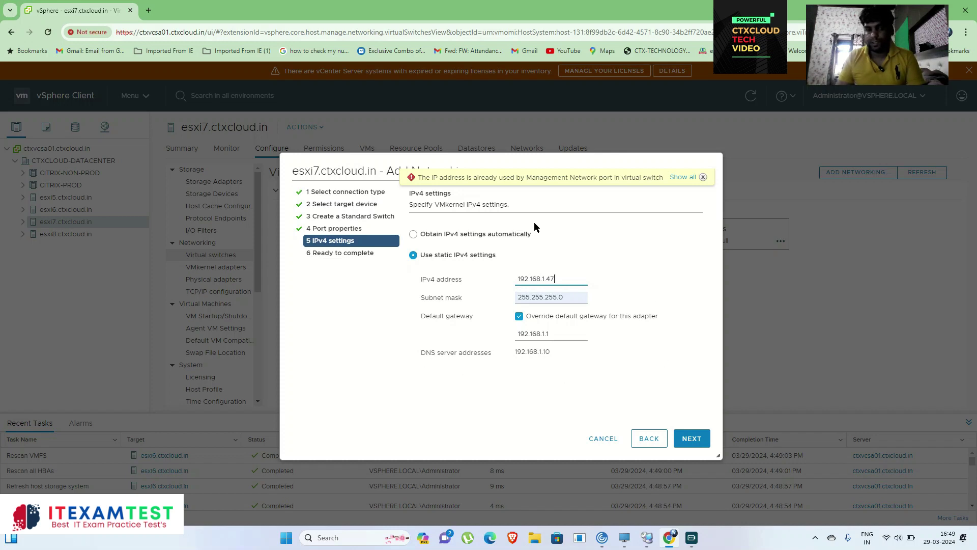
{"action": "left_click", "coordinate": [691, 439]}
{"action": "left_click", "coordinate": [691, 439]}
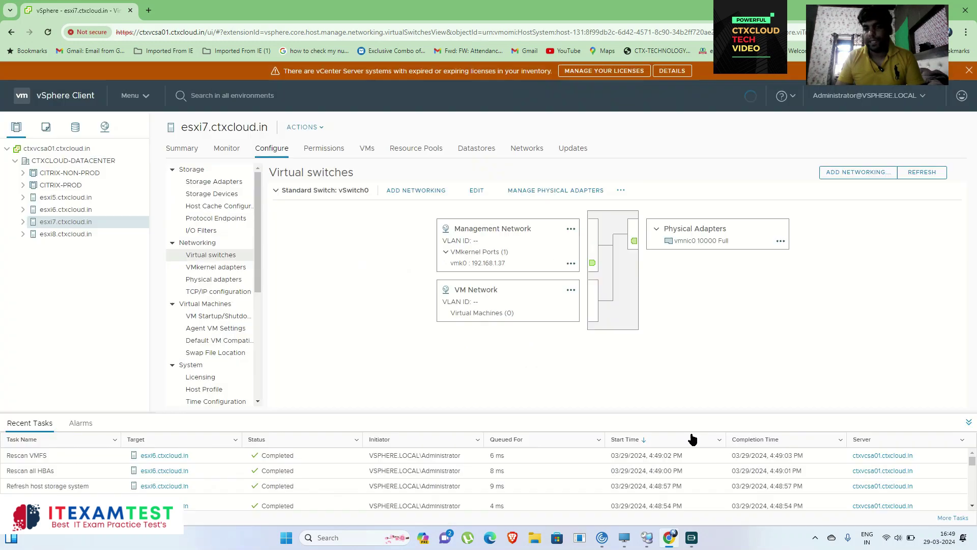
Begin adding a VMkernel network adapter on host esxi8.ctxcloud.in, using a new standard switch with physical adapter vmnic2 as active
{"action": "left_click", "coordinate": [66, 234]}
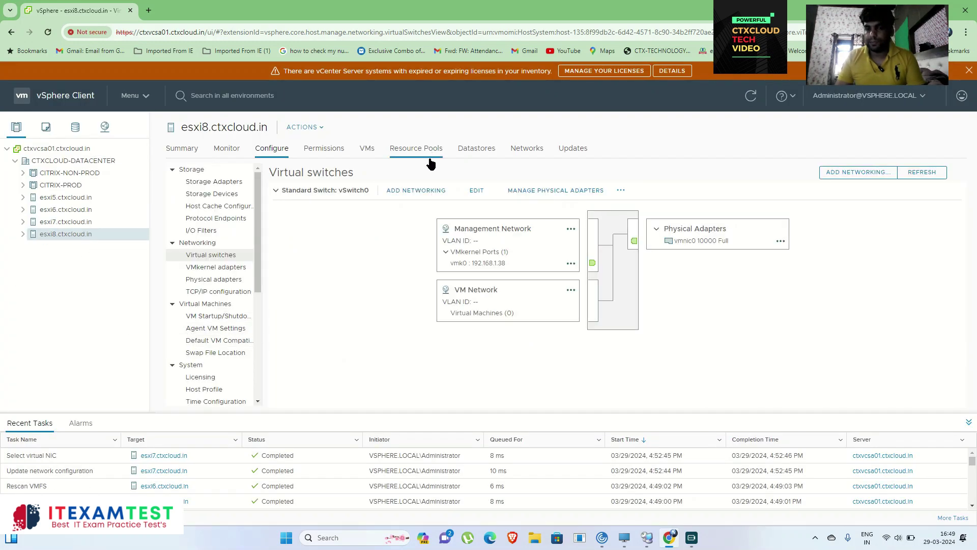
{"action": "left_click", "coordinate": [849, 176]}
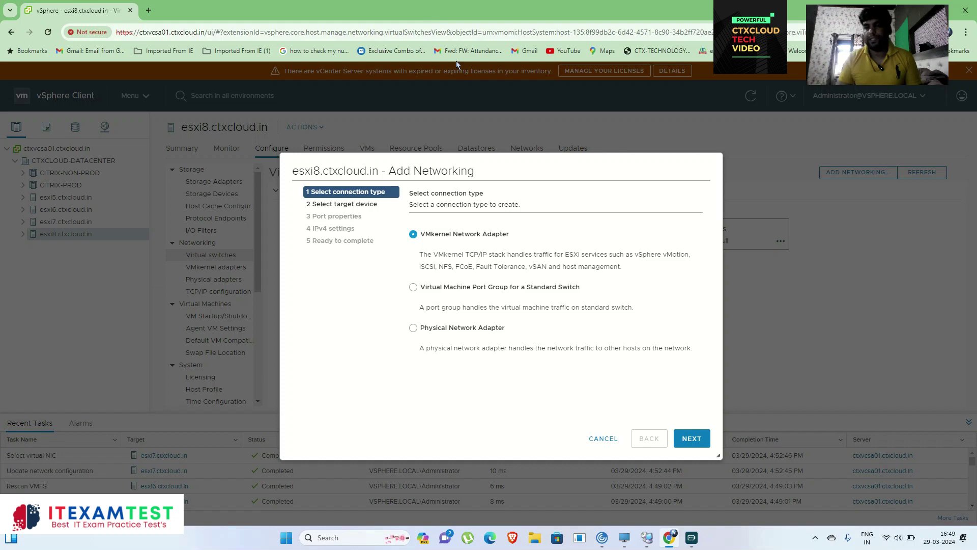
{"action": "left_click", "coordinate": [684, 442]}
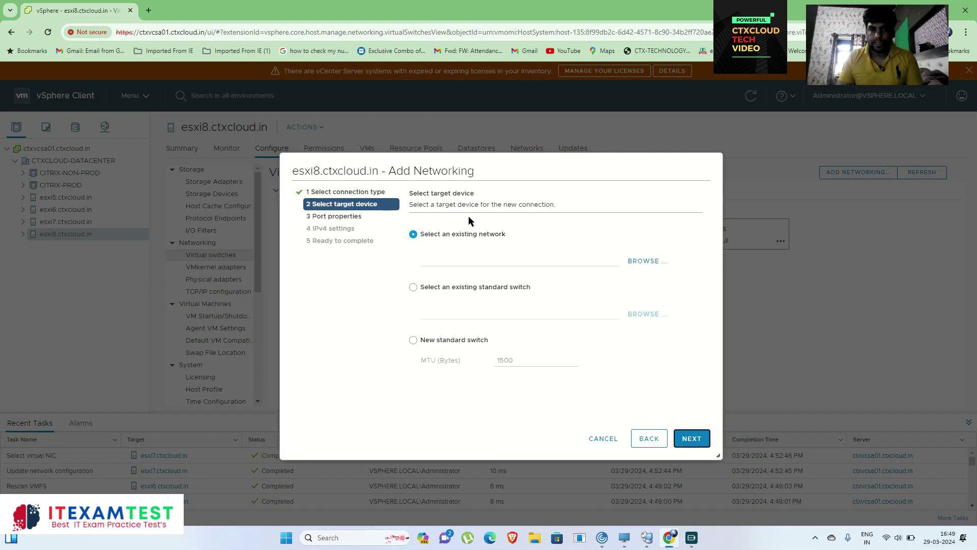
{"action": "left_click", "coordinate": [435, 344]}
{"action": "left_click", "coordinate": [692, 438]}
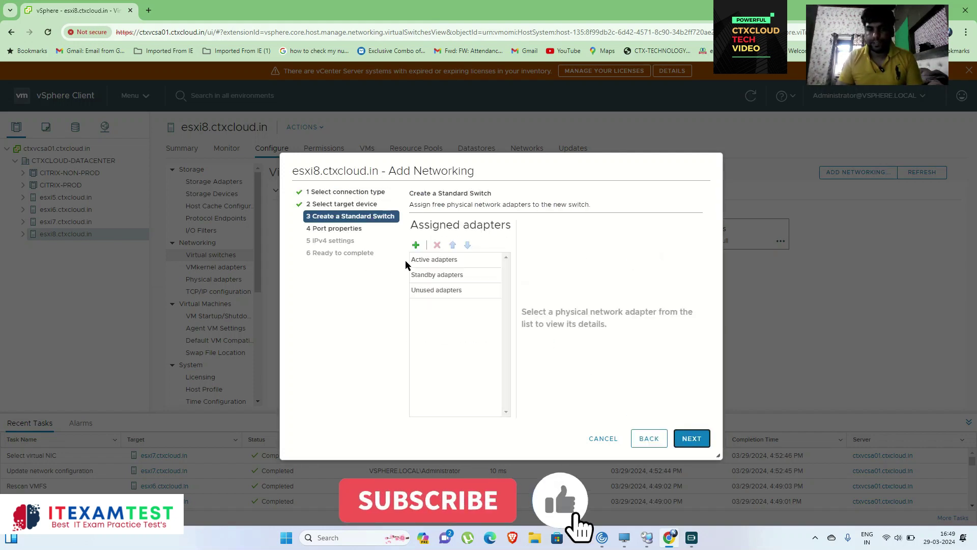
{"action": "left_click", "coordinate": [416, 246]}
{"action": "left_click", "coordinate": [317, 219]}
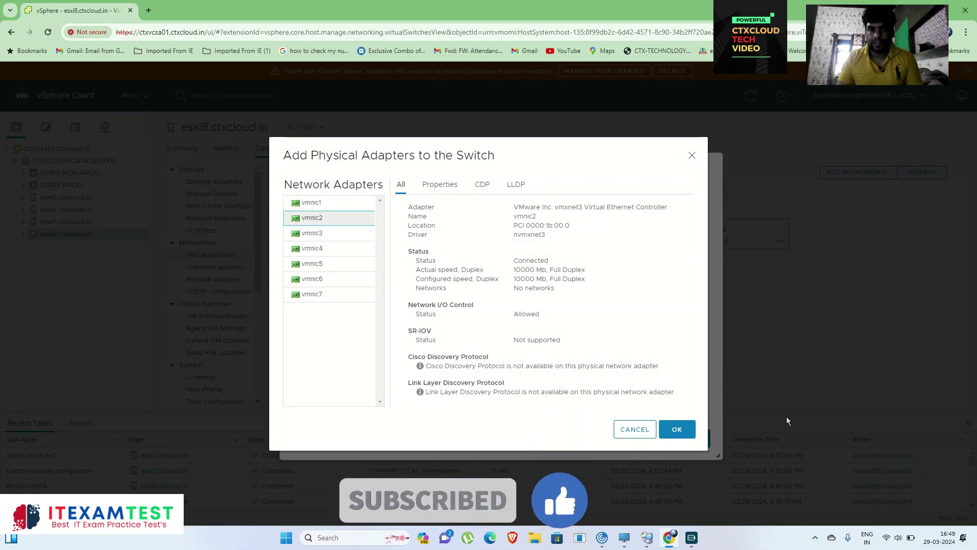
{"action": "left_click", "coordinate": [677, 429]}
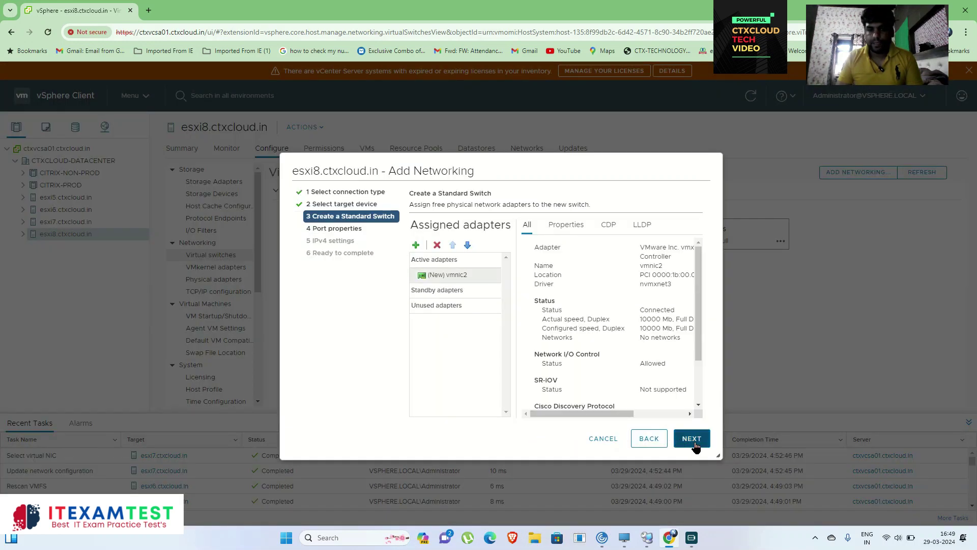
{"action": "left_click", "coordinate": [692, 440]}
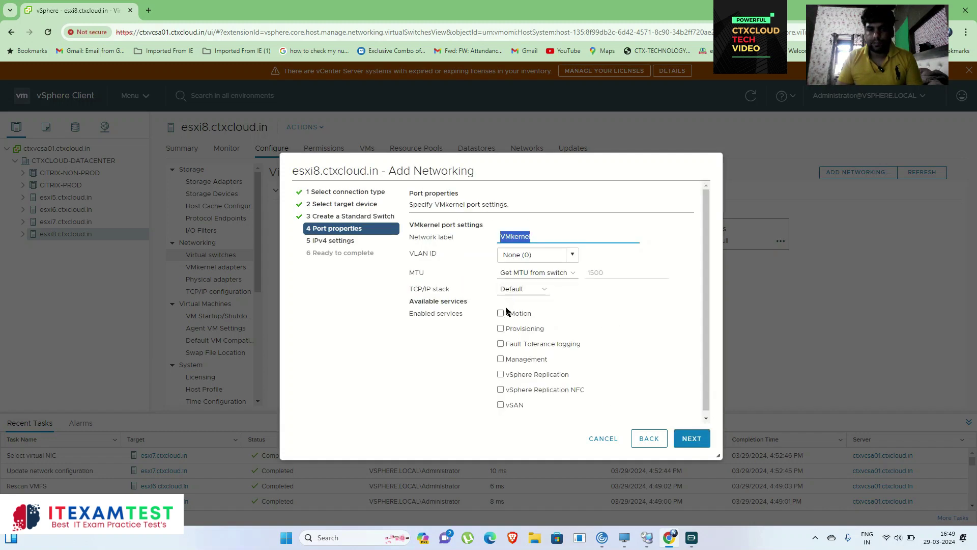
Label the new VMkernel port on esxi8 Storage and enable the Provisioning service
{"action": "type", "text": "Storage"}
{"action": "left_click", "coordinate": [502, 328]}
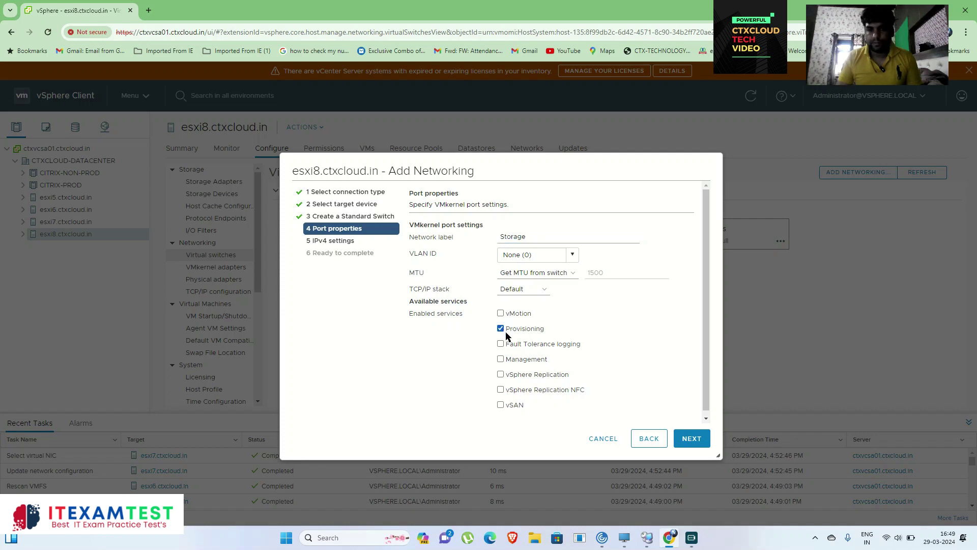
{"action": "left_click", "coordinate": [693, 438]}
Assign static IPv4 address 192.168.1.48, mask 255.255.255.0 and overridden gateway 192.168.1.1, and finish creating the Storage network on esxi8
{"action": "left_click", "coordinate": [413, 254]}
{"action": "left_click", "coordinate": [556, 279]}
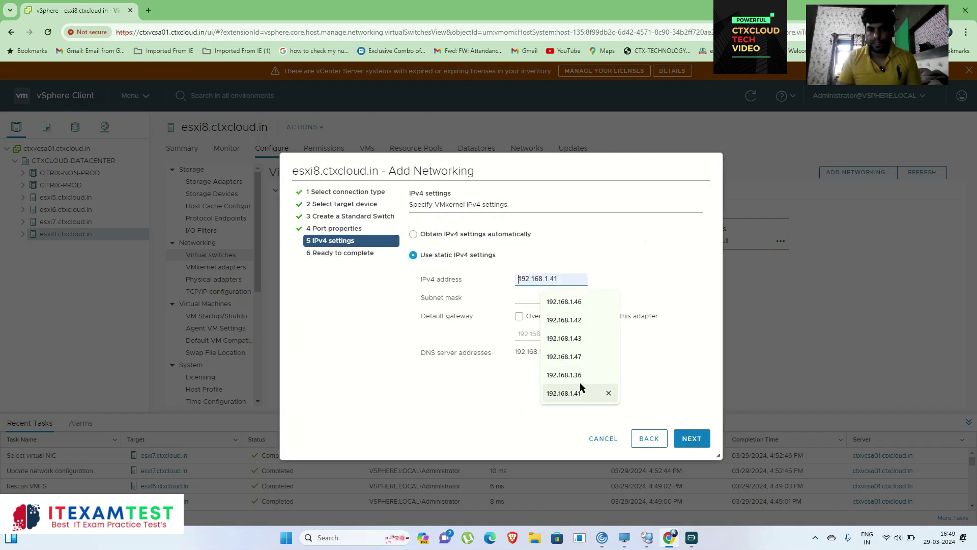
{"action": "left_click", "coordinate": [582, 357]}
{"action": "key", "text": "BackSpace"}
{"action": "type", "text": "8"}
{"action": "left_click", "coordinate": [544, 301]}
{"action": "left_click", "coordinate": [554, 321]}
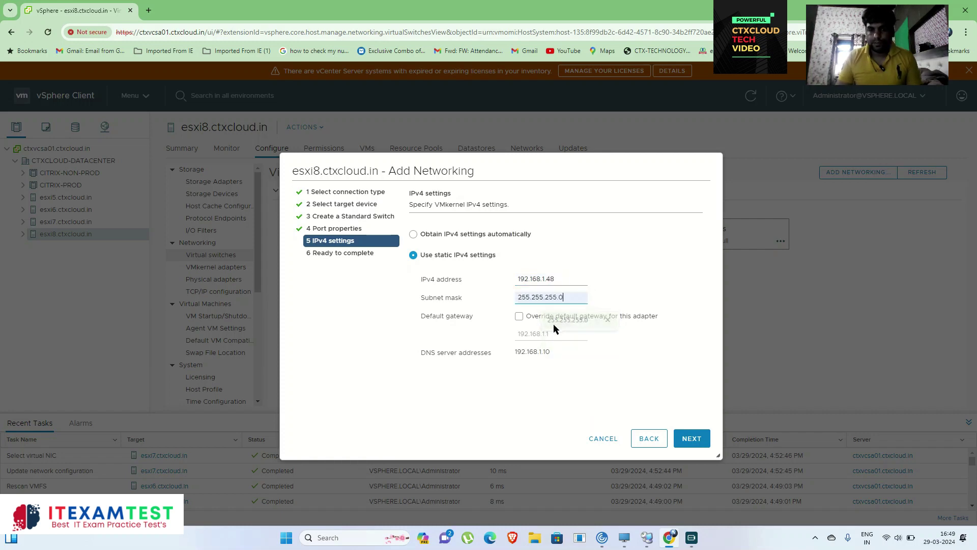
{"action": "left_click", "coordinate": [519, 316]}
{"action": "left_click", "coordinate": [692, 438]}
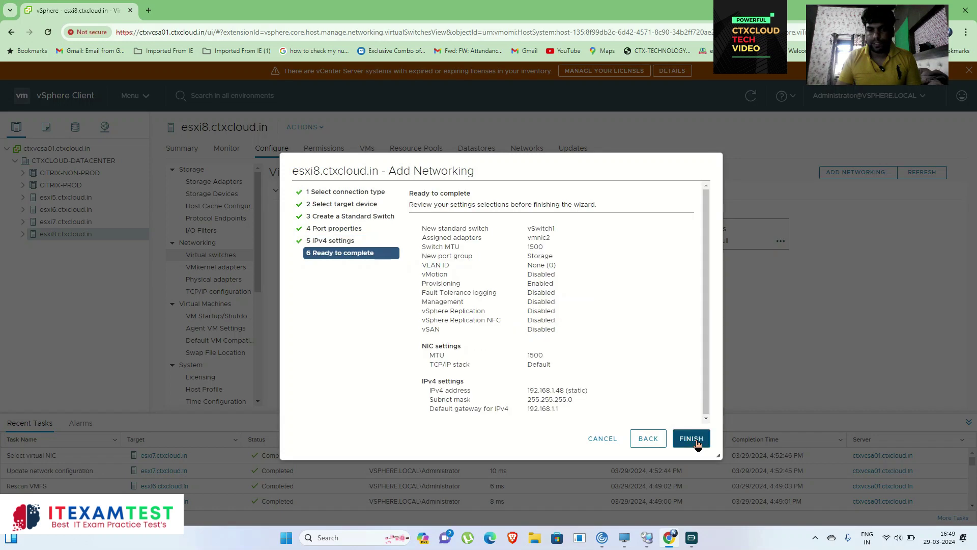
{"action": "left_click", "coordinate": [691, 438]}
Review the standard switches on esxi8 and look through the virtual switch and storage device configuration of the other hosts
{"action": "left_click", "coordinate": [276, 190]}
{"action": "left_click", "coordinate": [277, 212]}
{"action": "left_click", "coordinate": [276, 190]}
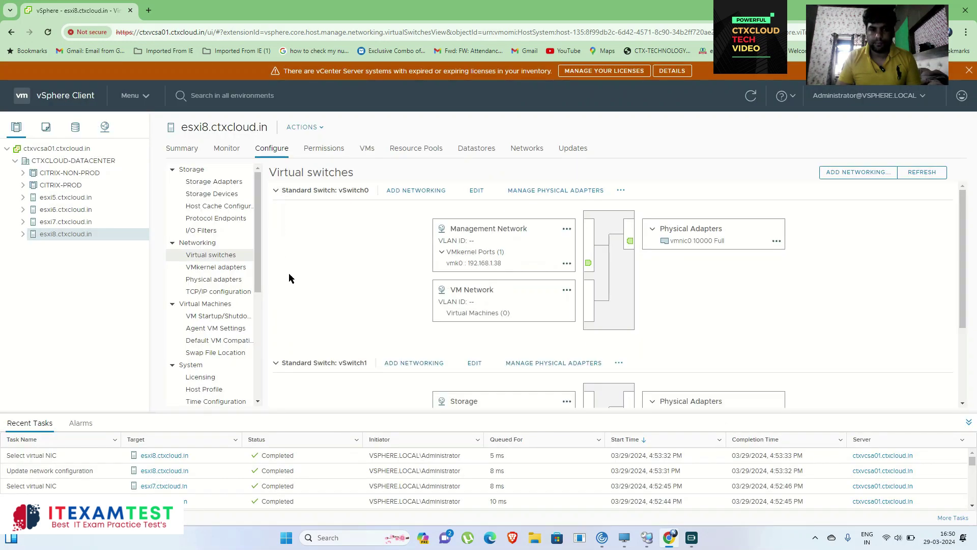
{"action": "left_click", "coordinate": [275, 363]}
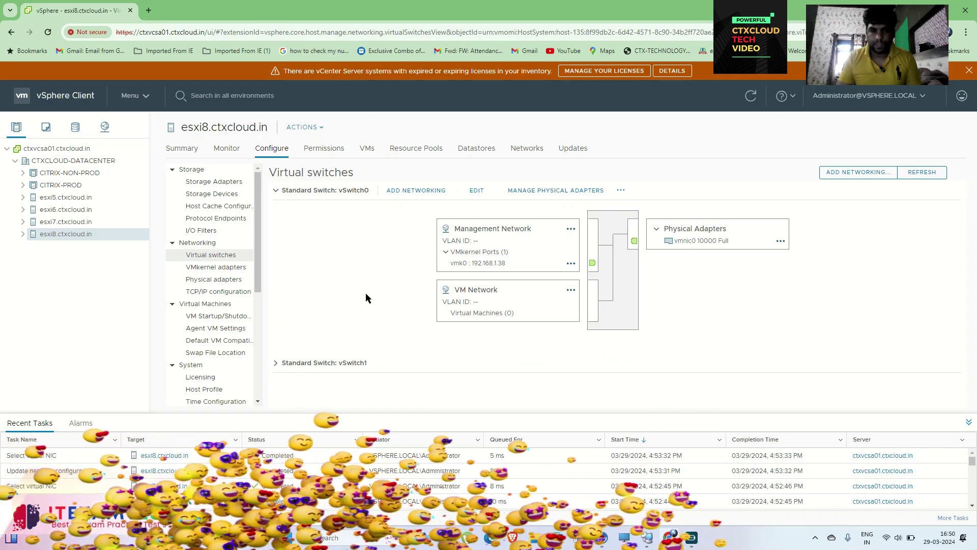
{"action": "left_click", "coordinate": [66, 222]}
{"action": "left_click", "coordinate": [71, 213]}
{"action": "left_click", "coordinate": [211, 194]}
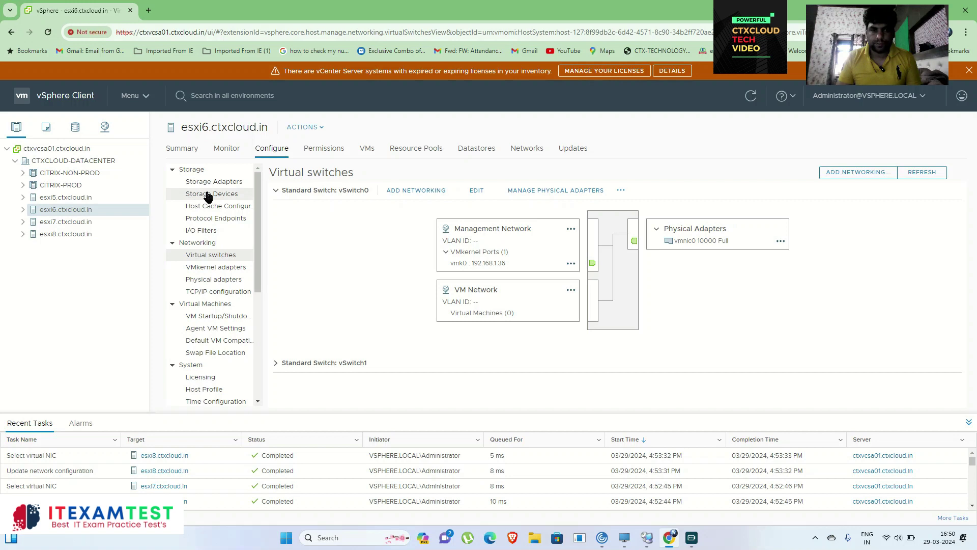
Add a software iSCSI adapter to the storage adapters of host esxi7.ctxcloud.in
{"action": "left_click", "coordinate": [94, 219]}
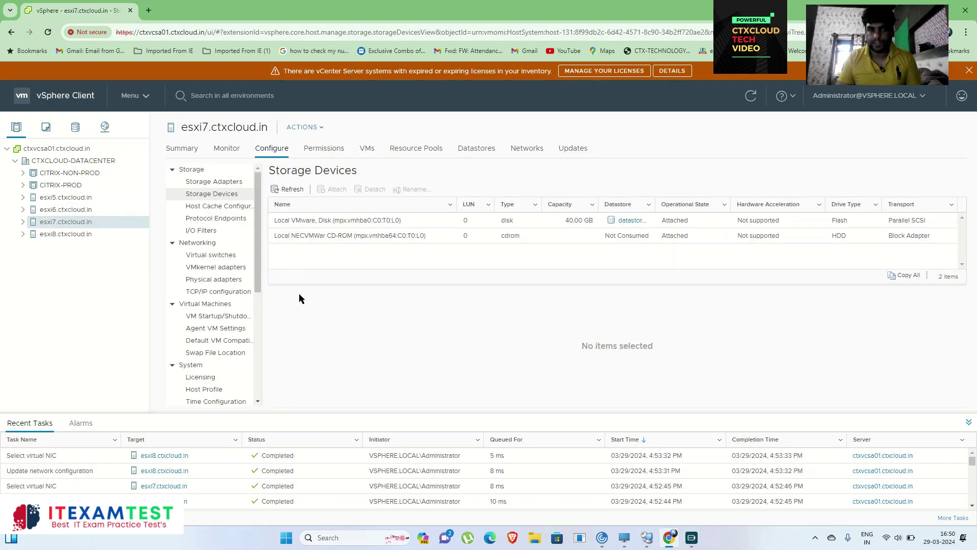
{"action": "left_click", "coordinate": [213, 184]}
{"action": "left_click", "coordinate": [308, 189]}
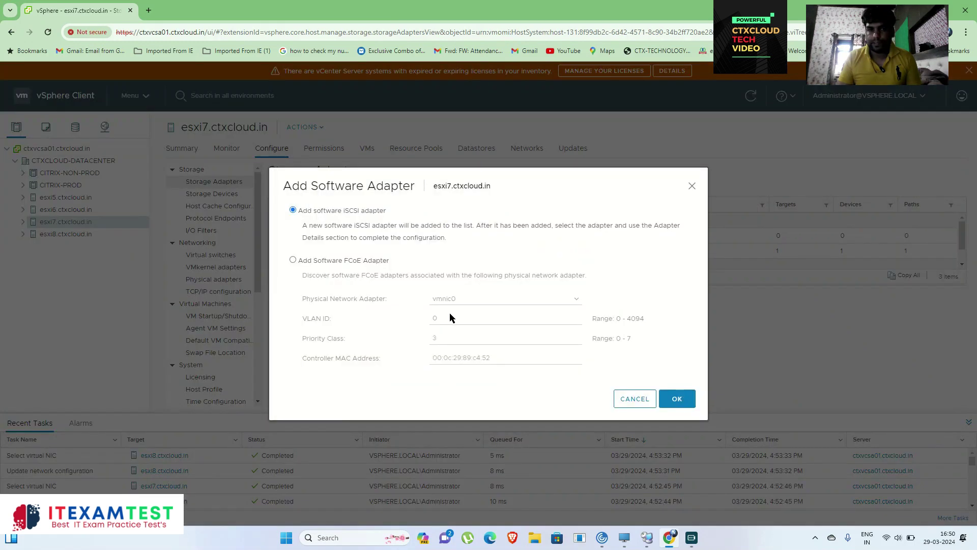
{"action": "left_click", "coordinate": [677, 398]}
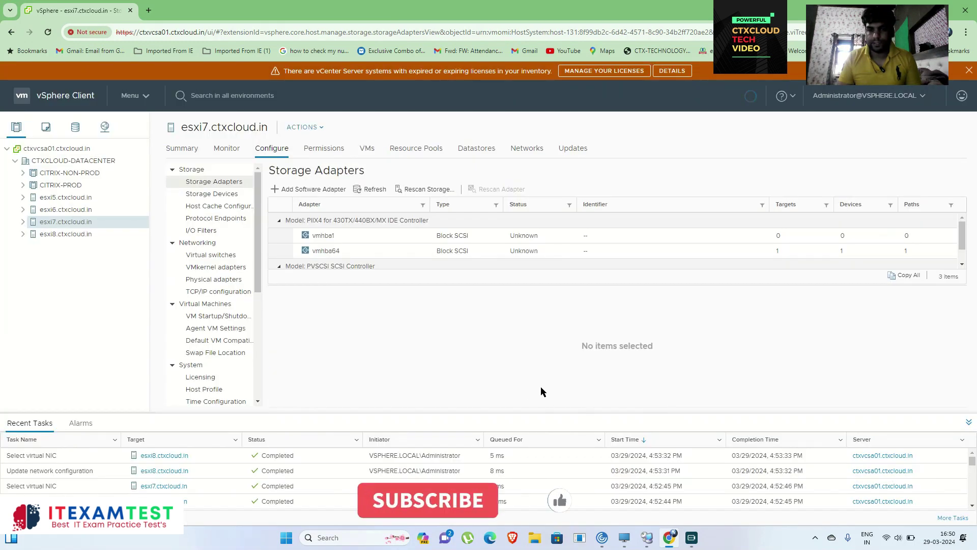
Add a software iSCSI adapter to the storage adapters of host esxi8.ctxcloud.in
{"action": "left_click", "coordinate": [74, 234]}
{"action": "left_click", "coordinate": [307, 188]}
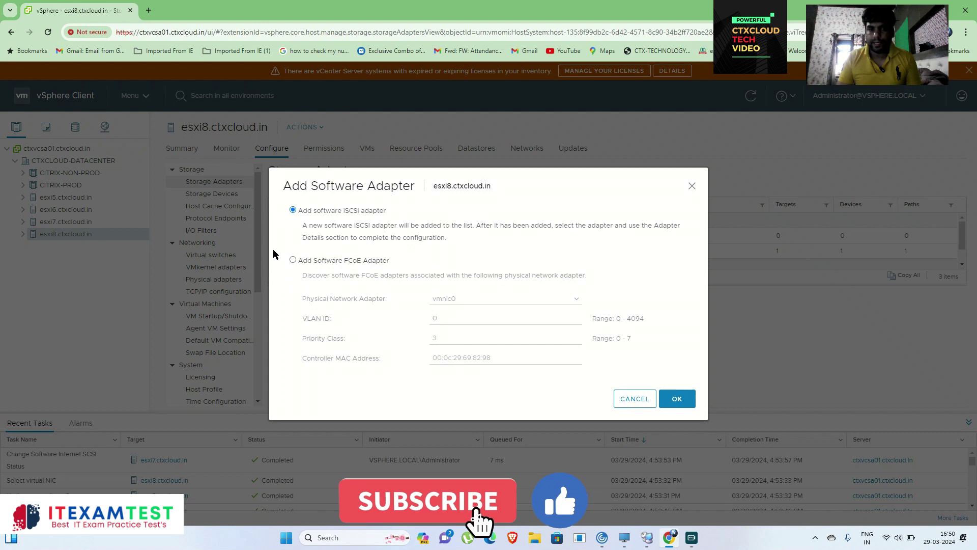
{"action": "left_click", "coordinate": [675, 399]}
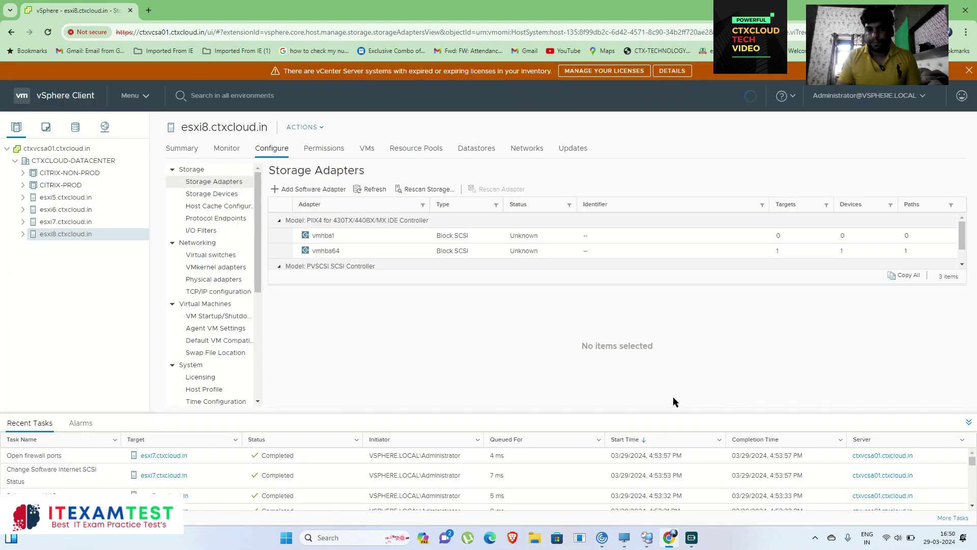
Bind the iSCSI software adapter vmhba65 on host esxi7.ctxcloud.in to the Storage (vSwitch1) VMkernel adapter vmk1
{"action": "left_click", "coordinate": [71, 222]}
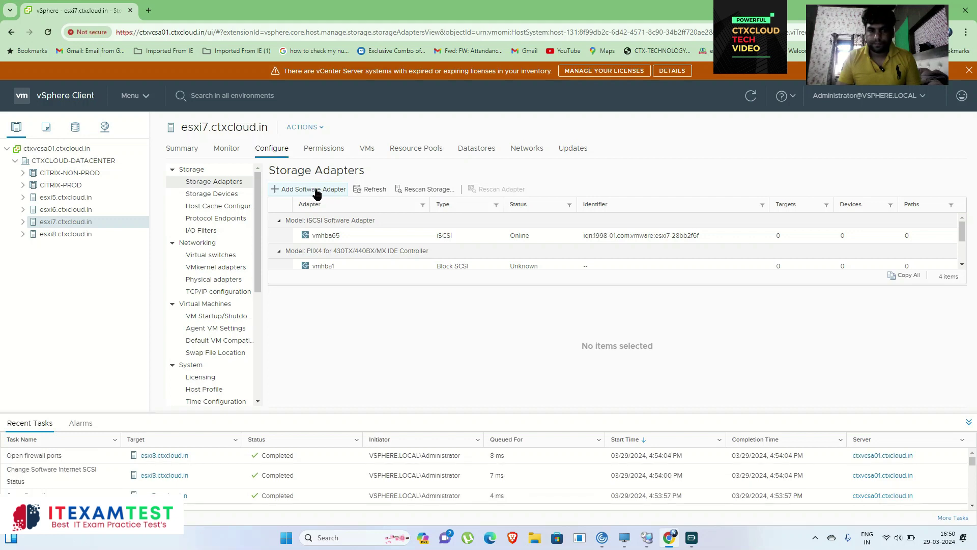
{"action": "left_click", "coordinate": [611, 237]}
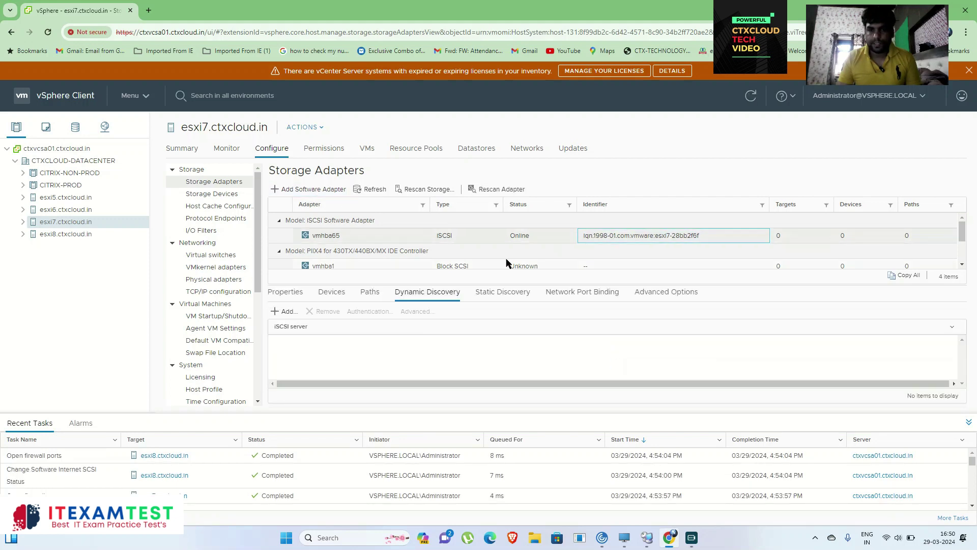
{"action": "left_click", "coordinate": [564, 292]}
{"action": "left_click", "coordinate": [289, 312]}
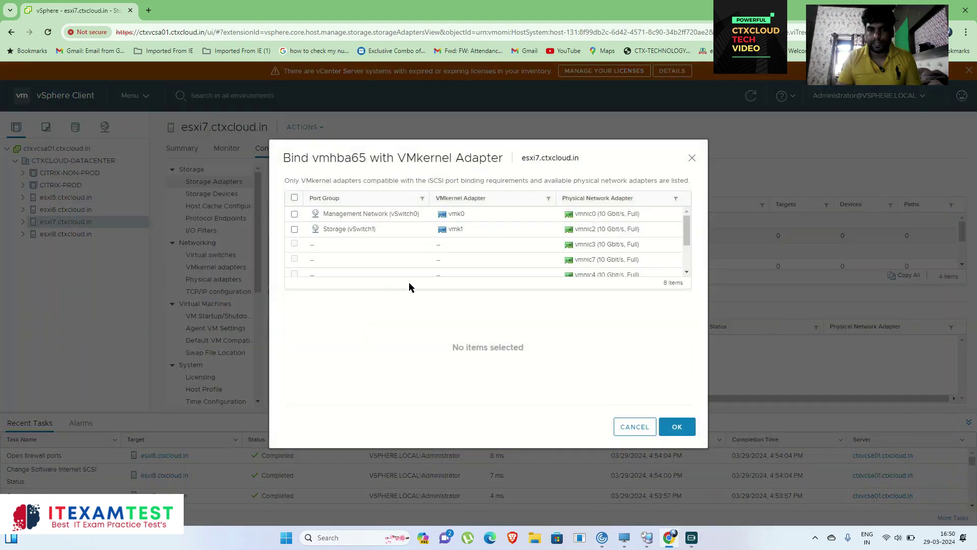
{"action": "left_click", "coordinate": [294, 229]}
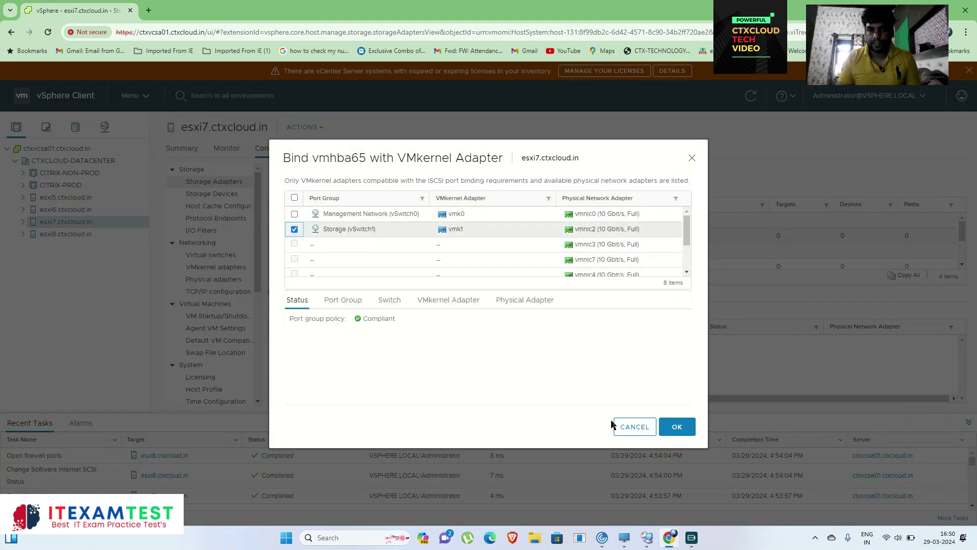
{"action": "left_click", "coordinate": [677, 427]}
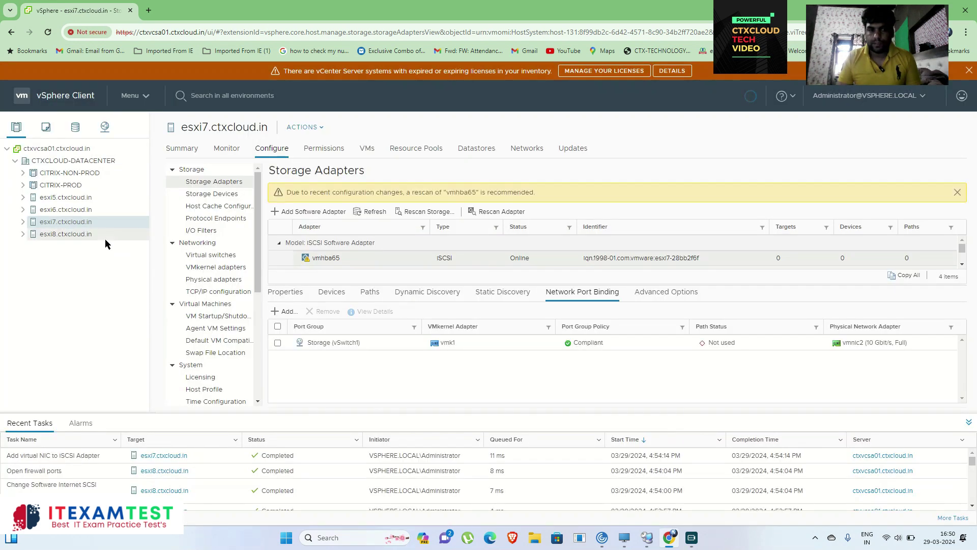
Bind the iSCSI software adapter vmhba65 on host esxi8.ctxcloud.in to the Storage (vSwitch1) VMkernel adapter vmk1
{"action": "left_click", "coordinate": [105, 238]}
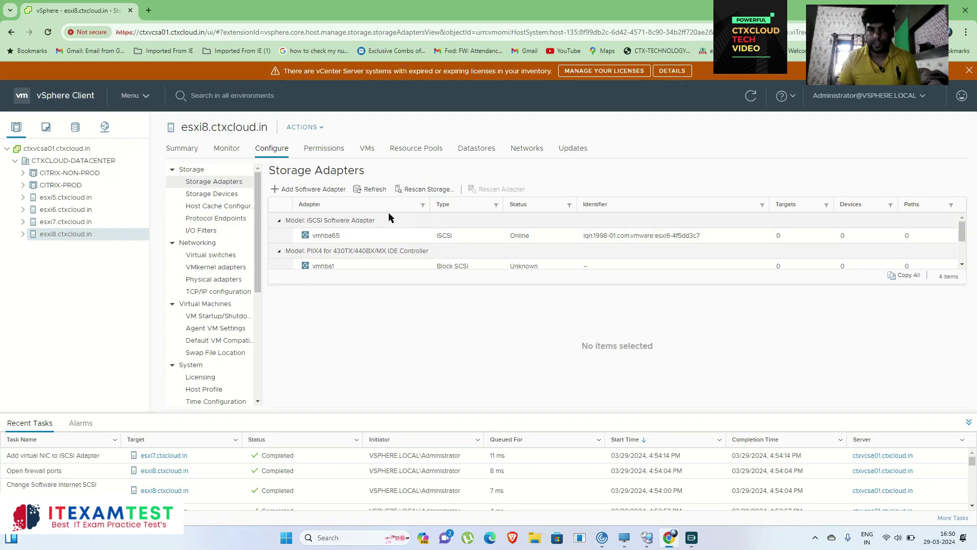
{"action": "left_click", "coordinate": [619, 237]}
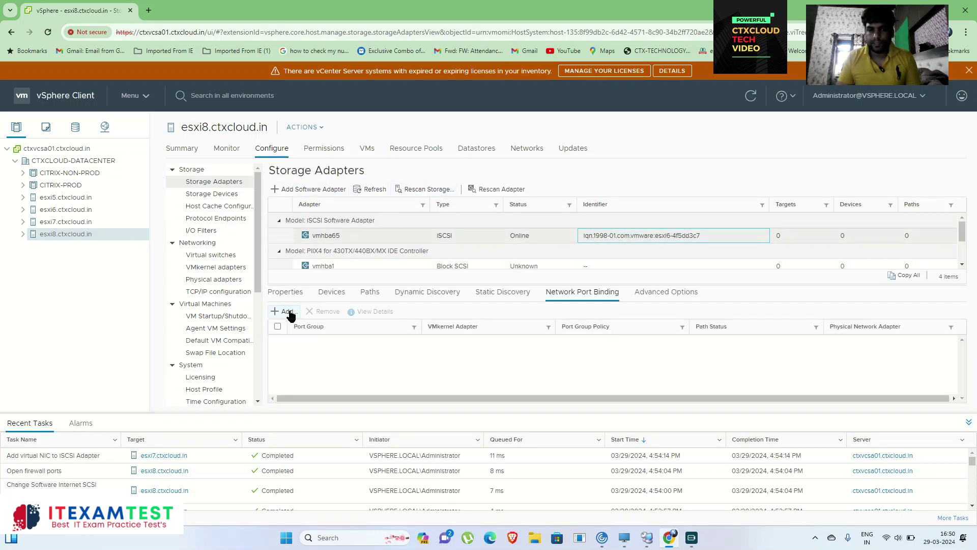
{"action": "left_click", "coordinate": [287, 312]}
{"action": "left_click", "coordinate": [294, 229]}
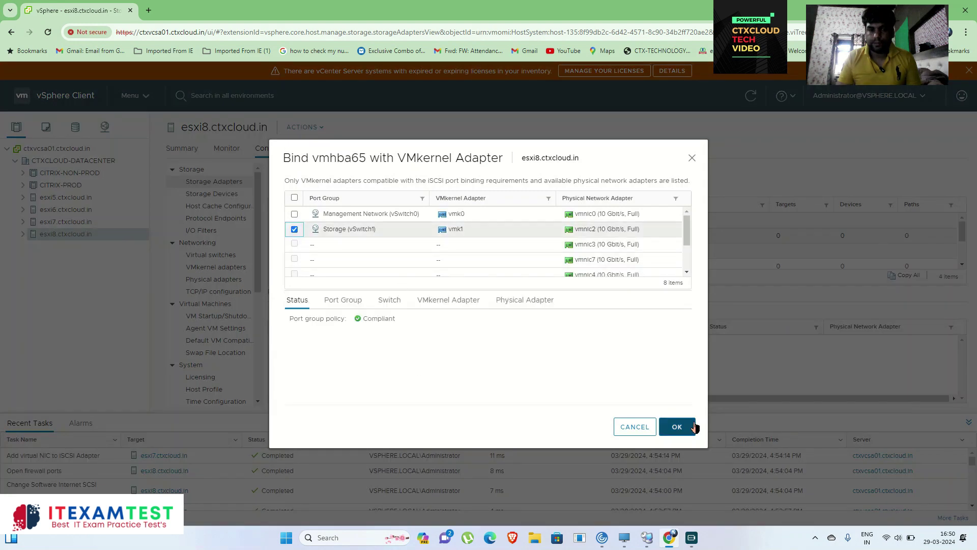
{"action": "left_click", "coordinate": [677, 427]}
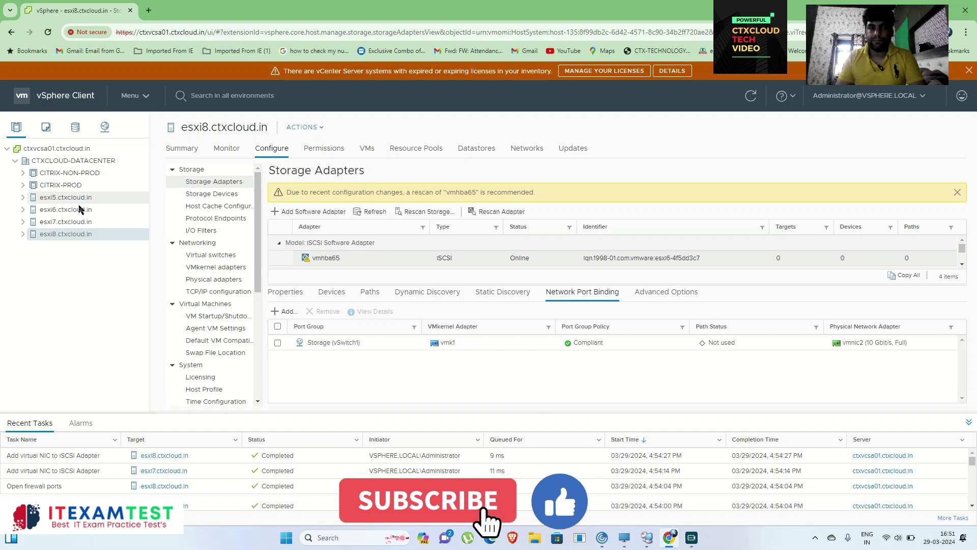
Add iSCSI server 192.168.1.8 on port 3260 as a dynamic discovery target for vmhba65 on esxi7.ctxcloud.in and rescan the host's storage
{"action": "left_click", "coordinate": [127, 221]}
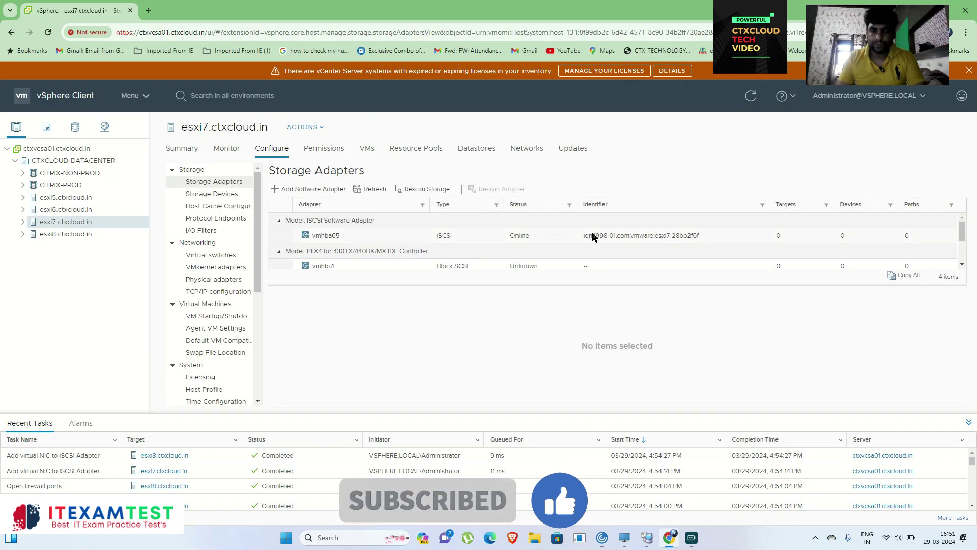
{"action": "left_click", "coordinate": [575, 239]}
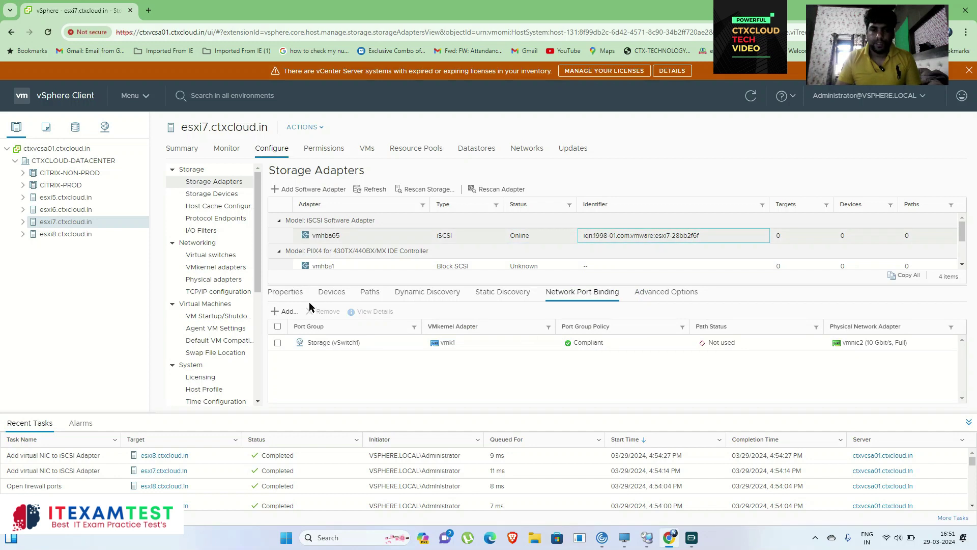
{"action": "left_click", "coordinate": [423, 292]}
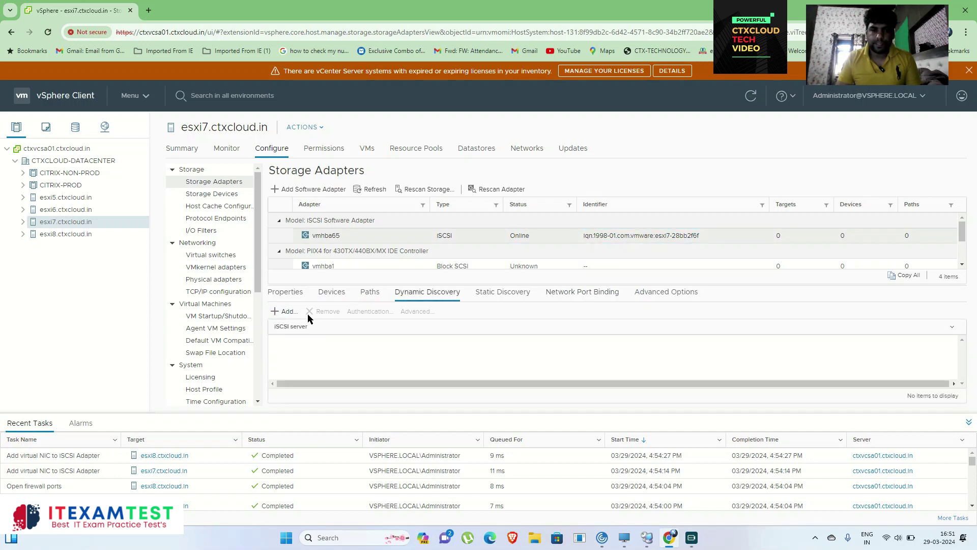
{"action": "left_click", "coordinate": [286, 311]}
{"action": "left_click", "coordinate": [475, 170]}
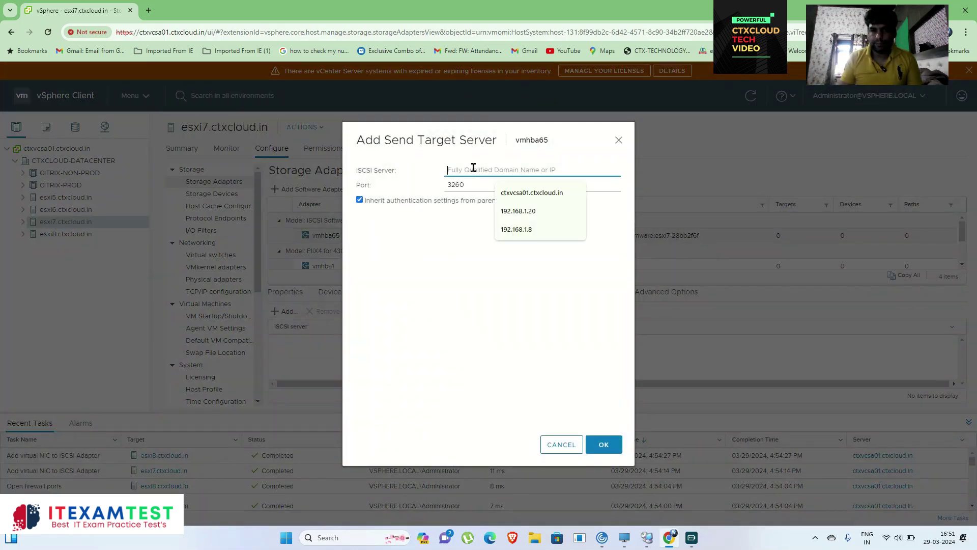
{"action": "left_click", "coordinate": [569, 228]}
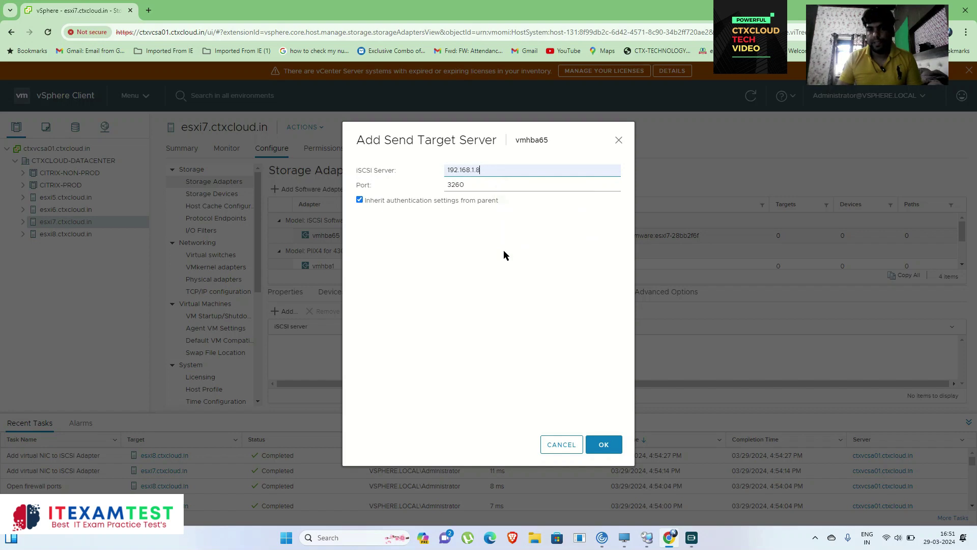
{"action": "left_click", "coordinate": [607, 447]}
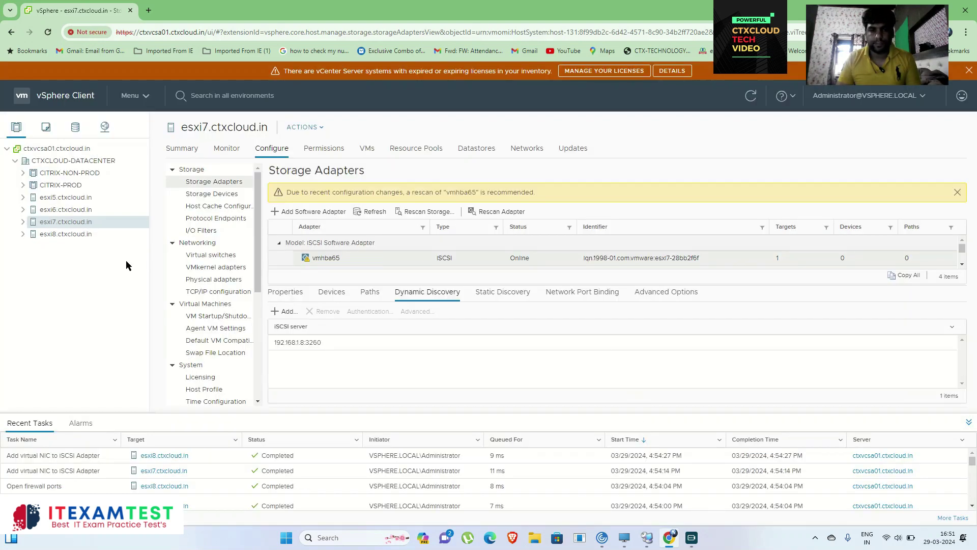
{"action": "left_click", "coordinate": [436, 213]}
{"action": "left_click", "coordinate": [606, 359]}
Add iSCSI server 192.168.1.8 on port 3260 as a dynamic discovery target for vmhba65 on esxi8.ctxcloud.in and rescan the host's storage
{"action": "left_click", "coordinate": [66, 234]}
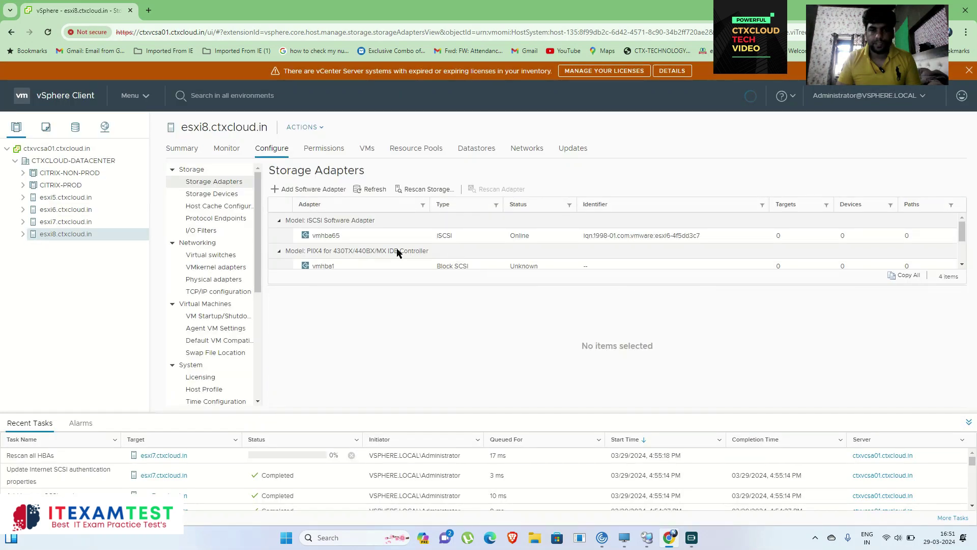
{"action": "left_click", "coordinate": [607, 239]}
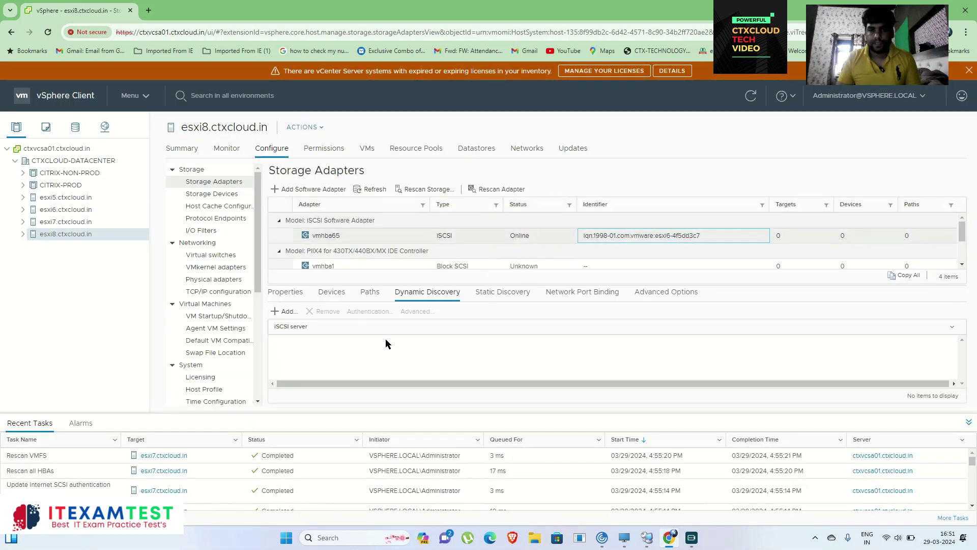
{"action": "left_click", "coordinate": [289, 311]}
{"action": "left_click", "coordinate": [505, 169]}
{"action": "left_click", "coordinate": [526, 228]}
{"action": "left_click", "coordinate": [604, 446]}
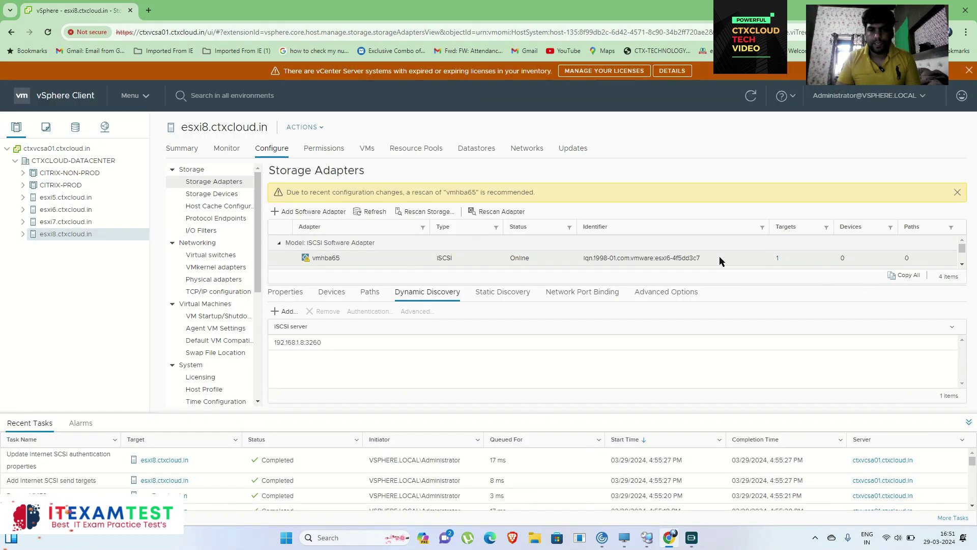
{"action": "left_click", "coordinate": [419, 213]}
{"action": "left_click", "coordinate": [604, 357]}
Rescan esxi7.ctxcloud.in for new storage devices and VMFS volumes, and check which hosts are connected to the CITRIX-PROD-STORAGE datastore
{"action": "left_click", "coordinate": [76, 221]}
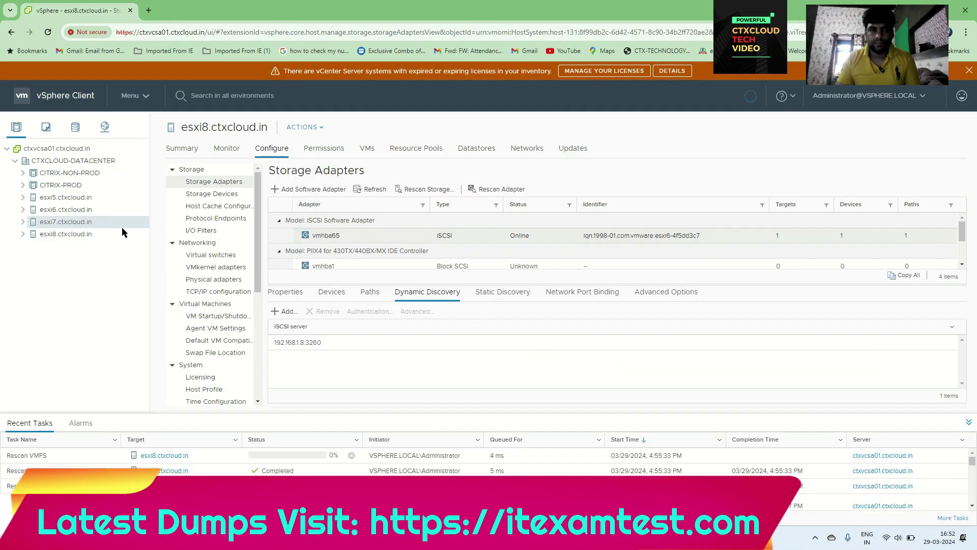
{"action": "left_click", "coordinate": [417, 190]}
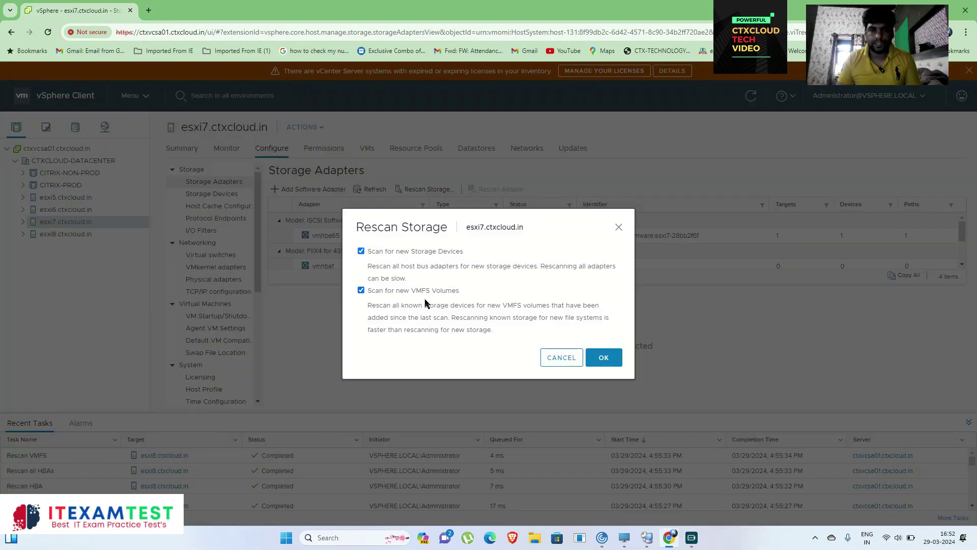
{"action": "left_click", "coordinate": [604, 357]}
{"action": "left_click", "coordinate": [75, 127]}
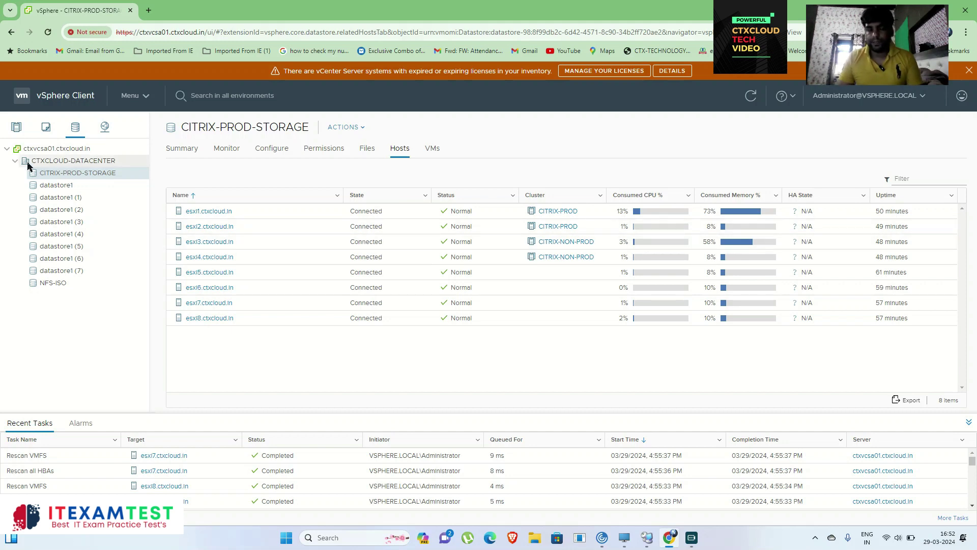
{"action": "left_click", "coordinate": [16, 131]}
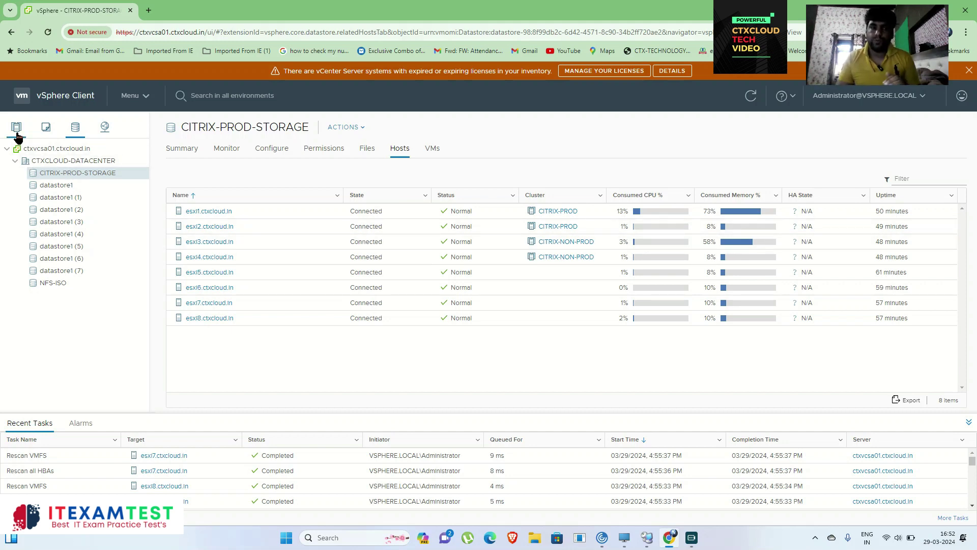